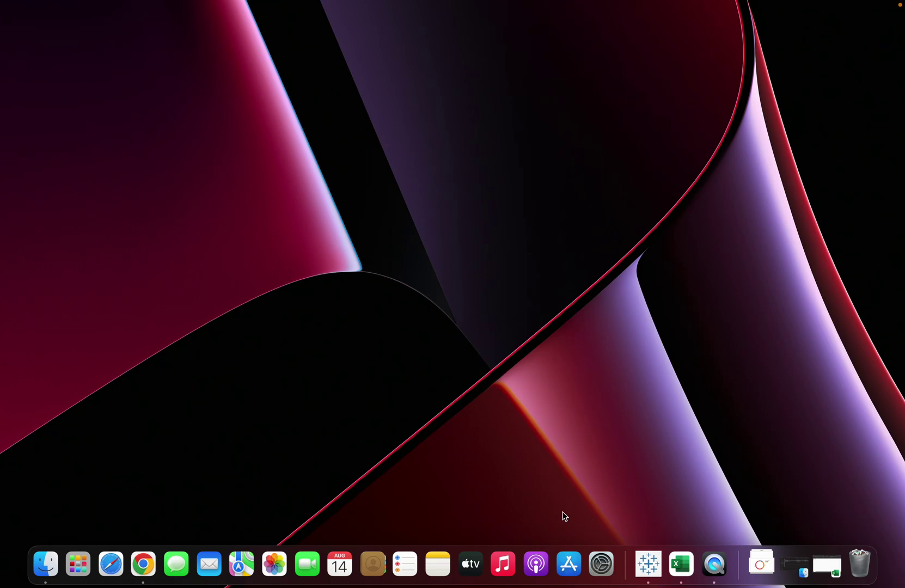
Step: Open Tableau Desktop's Connect start page, then return to the macOS desktop space
{"action": "left_click", "coordinate": [648, 564]}
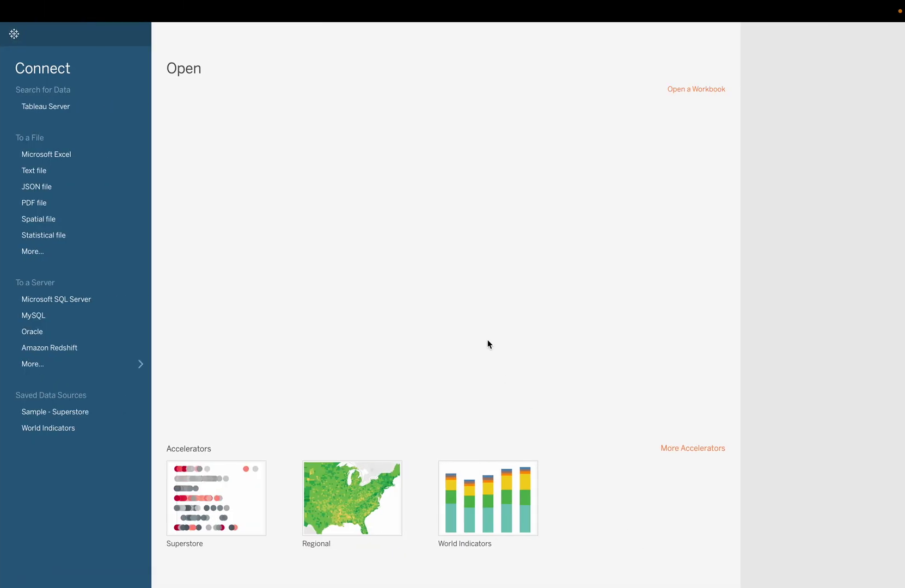
{"action": "key", "text": "ctrl+Left"}
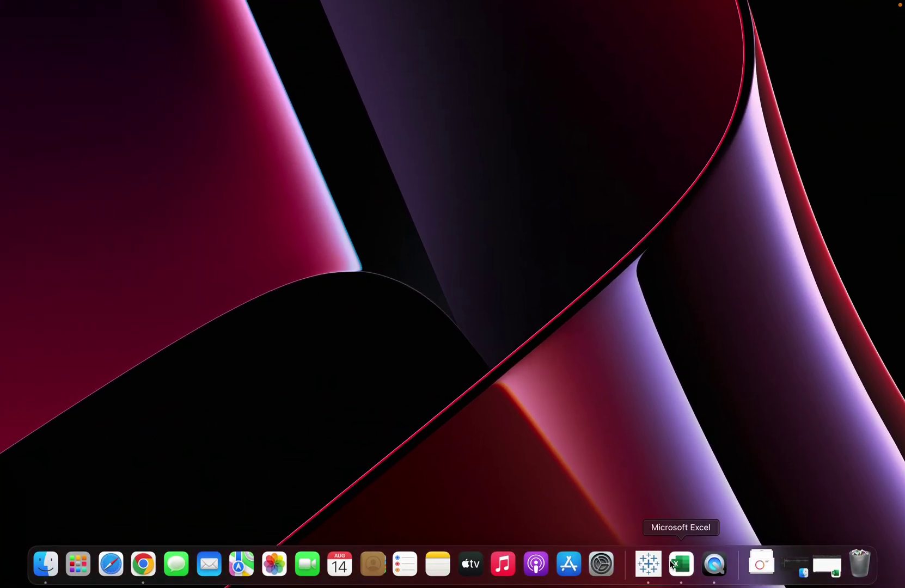
Step: Bring up the fruits workbook in Excel and check apple 10 and banana 30 in rows 2–3
{"action": "left_click", "coordinate": [674, 565]}
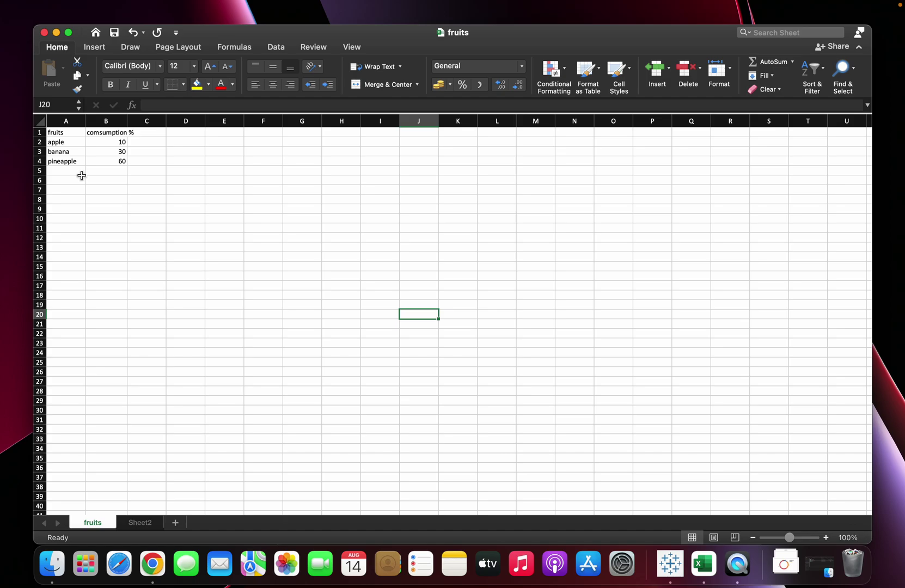
{"action": "left_click", "coordinate": [66, 142]}
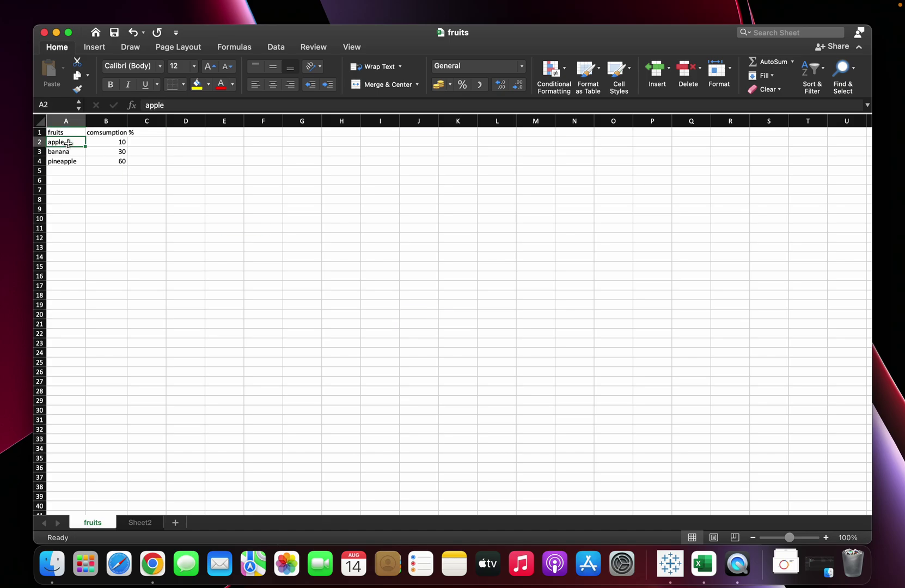
{"action": "left_click", "coordinate": [114, 141]}
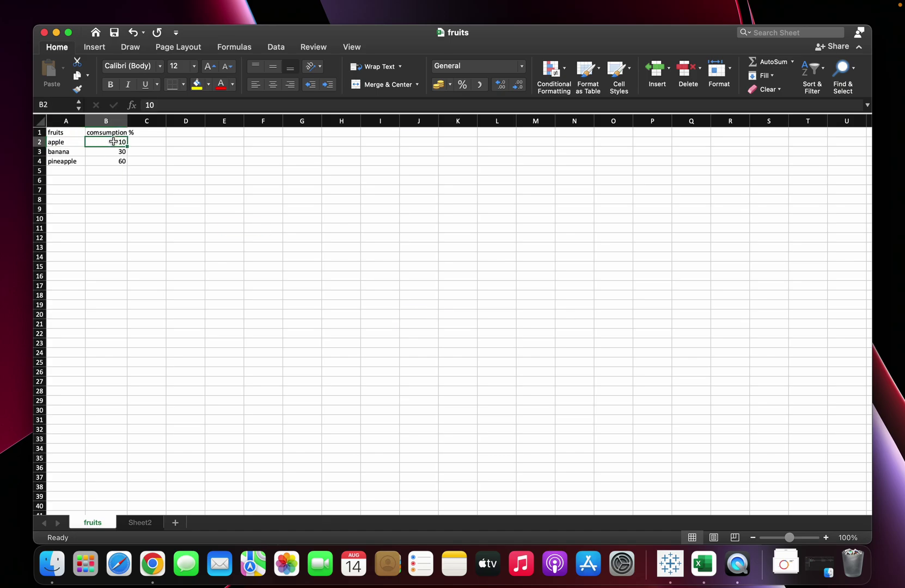
{"action": "left_click", "coordinate": [73, 151]}
{"action": "left_click", "coordinate": [102, 152]}
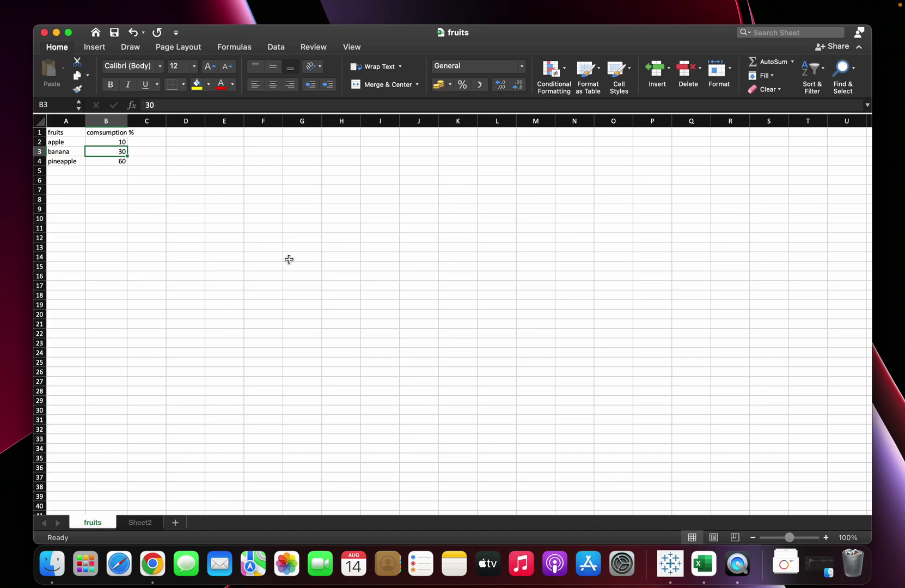
Step: Connect Tableau to the Excel file fruits.xlsx and add the fruits sheet to the data source
{"action": "left_click", "coordinate": [669, 565]}
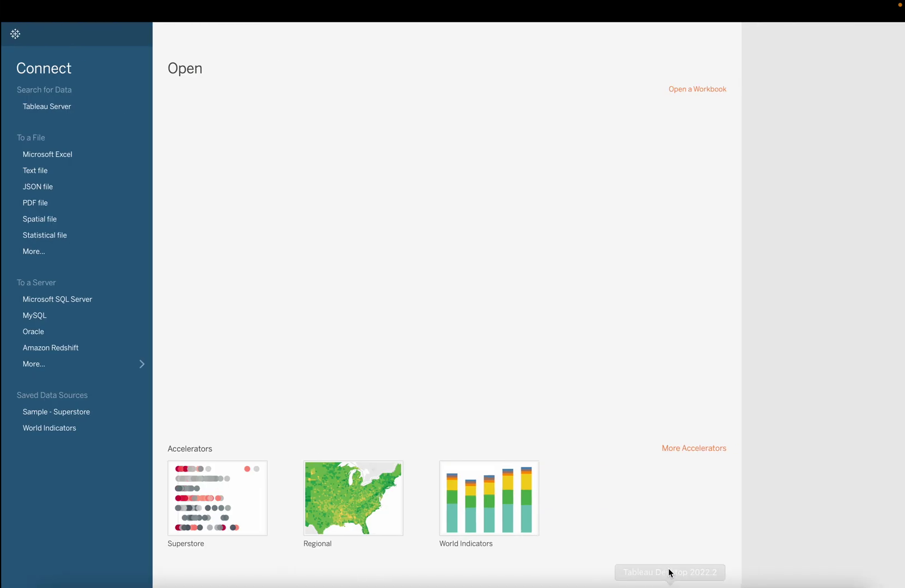
{"action": "left_click", "coordinate": [86, 158]}
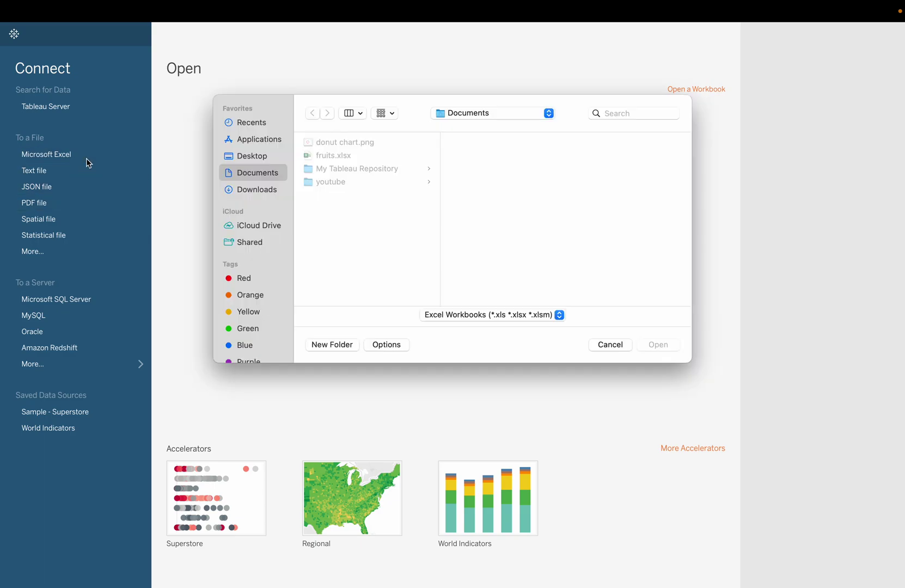
{"action": "left_click", "coordinate": [340, 158]}
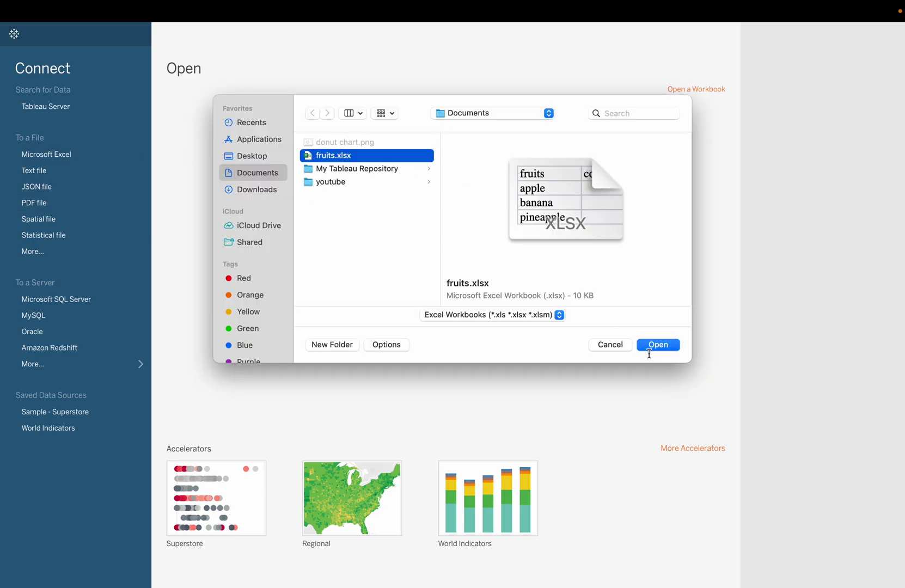
{"action": "left_click", "coordinate": [668, 348]}
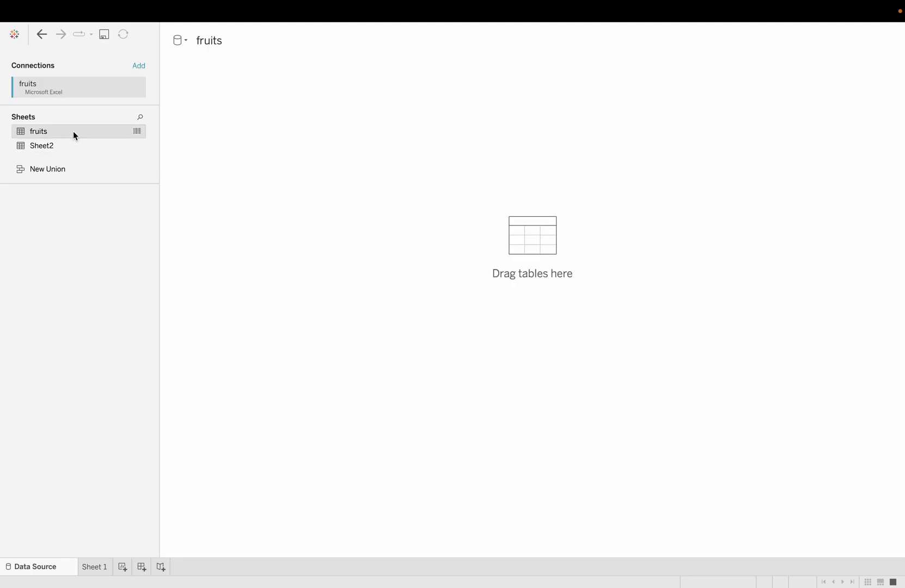
{"action": "left_click_drag", "start_coordinate": [75, 135], "coordinate": [301, 150]}
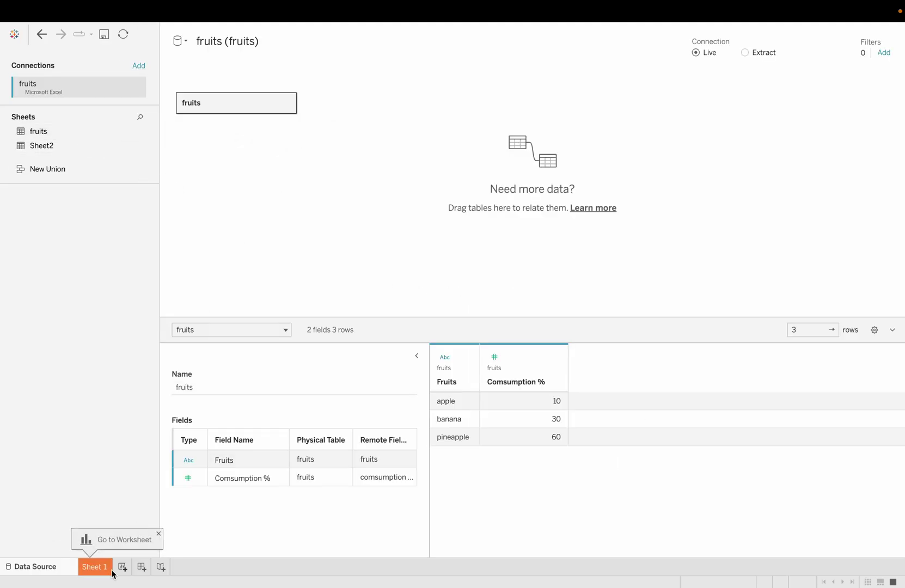
Step: On Sheet 1, plot Consumption % by Fruits as a pie chart sized to Entire View
{"action": "left_click", "coordinate": [104, 573]}
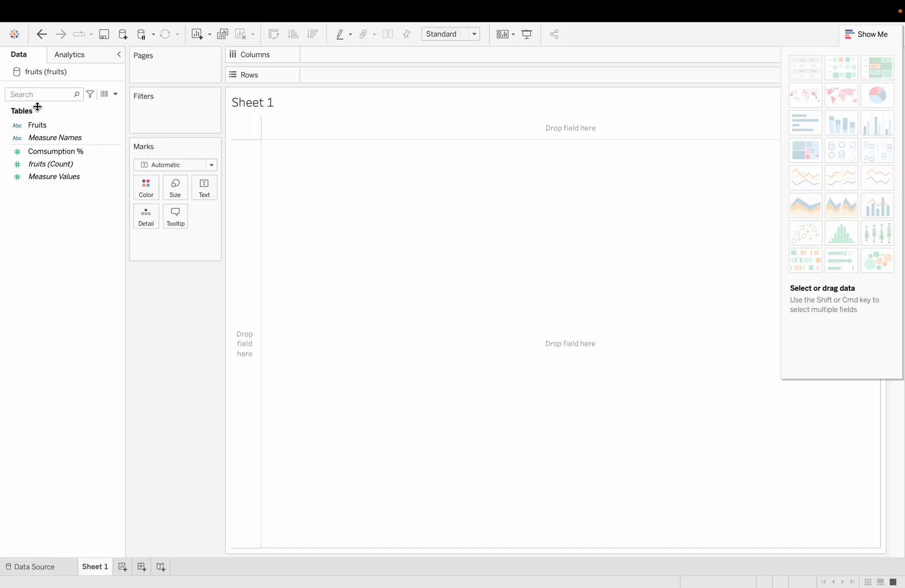
{"action": "left_click", "coordinate": [37, 125]}
{"action": "left_click_drag", "start_coordinate": [37, 125], "coordinate": [316, 46]}
{"action": "left_click", "coordinate": [74, 154]}
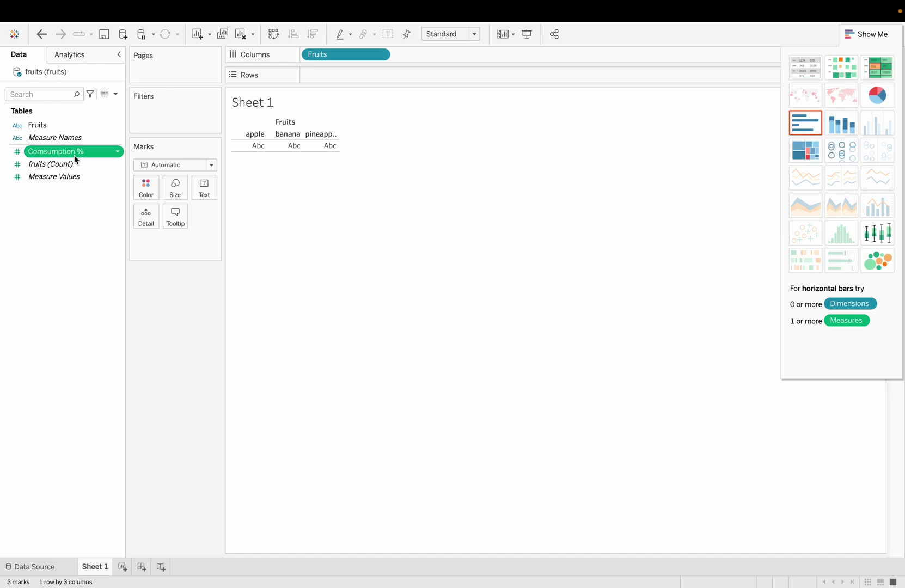
{"action": "left_click_drag", "start_coordinate": [75, 159], "coordinate": [392, 79]}
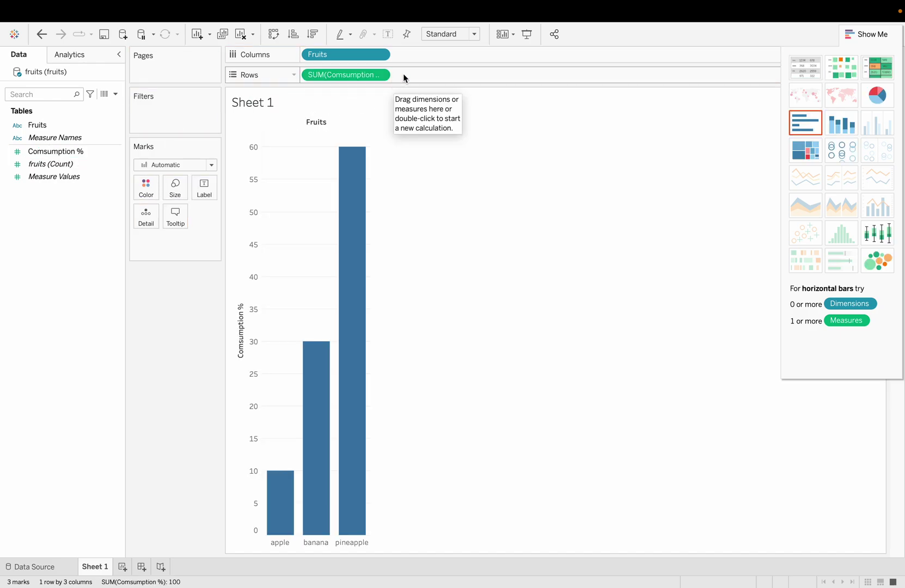
{"action": "left_click", "coordinate": [884, 97]}
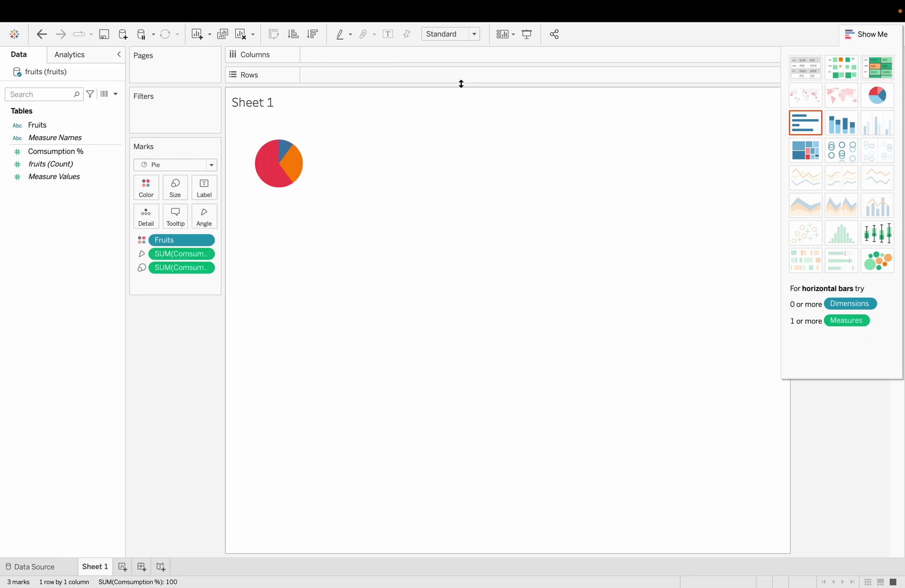
{"action": "left_click", "coordinate": [456, 35]}
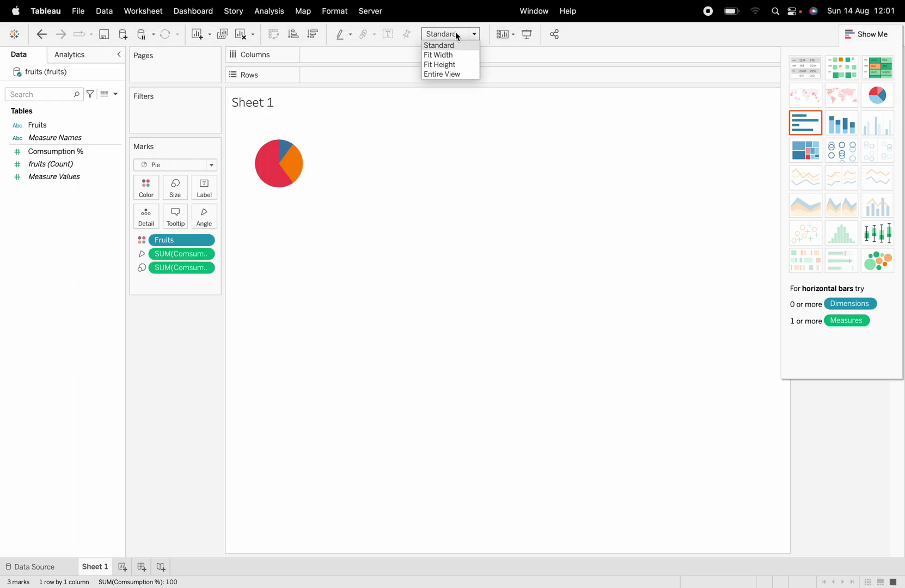
{"action": "left_click", "coordinate": [457, 72]}
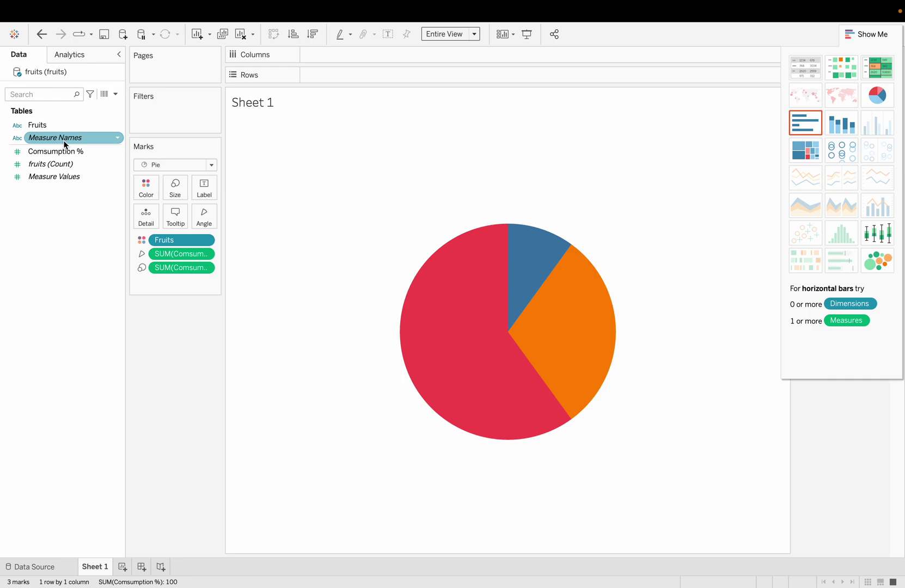
Step: Put Fruits on the Label card so slices read apple, banana, pineapple, then return to Excel
{"action": "left_click_drag", "start_coordinate": [63, 127], "coordinate": [207, 189]}
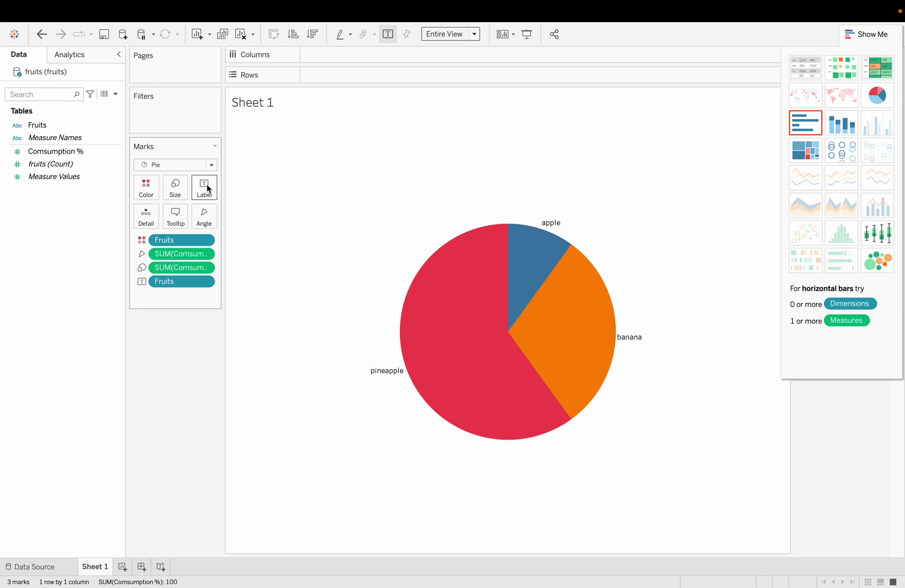
{"action": "key", "text": "ctrl+Left"}
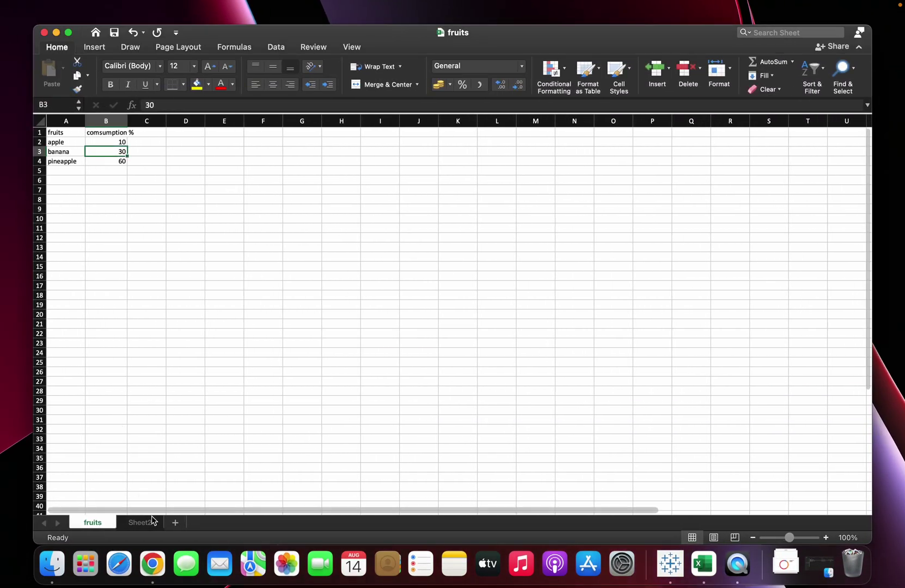
Step: Compare Sheet2's apple, banana, pineapple columns with values 10, 30, 60 against the fruits sheet
{"action": "left_click", "coordinate": [143, 522]}
{"action": "left_click", "coordinate": [190, 254]}
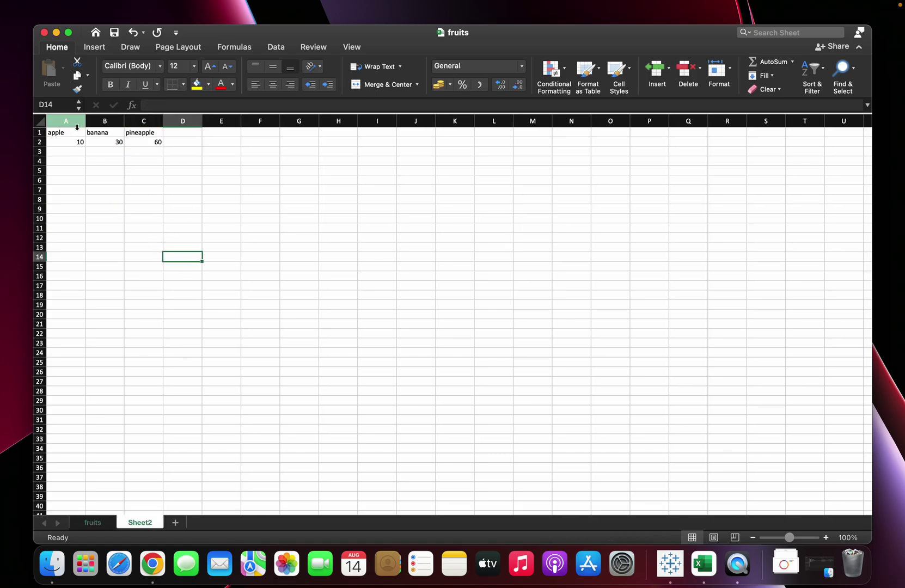
{"action": "left_click", "coordinate": [78, 141]}
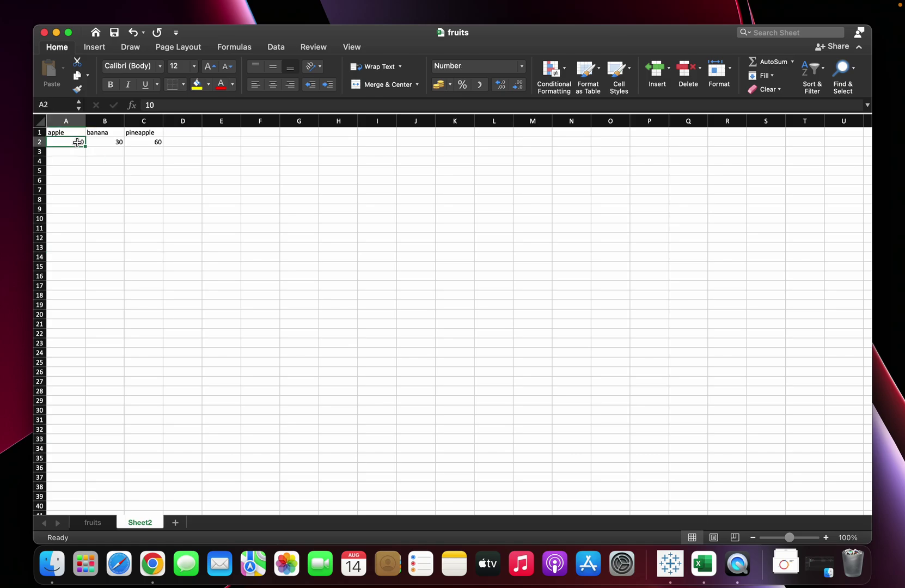
{"action": "left_click", "coordinate": [77, 152]}
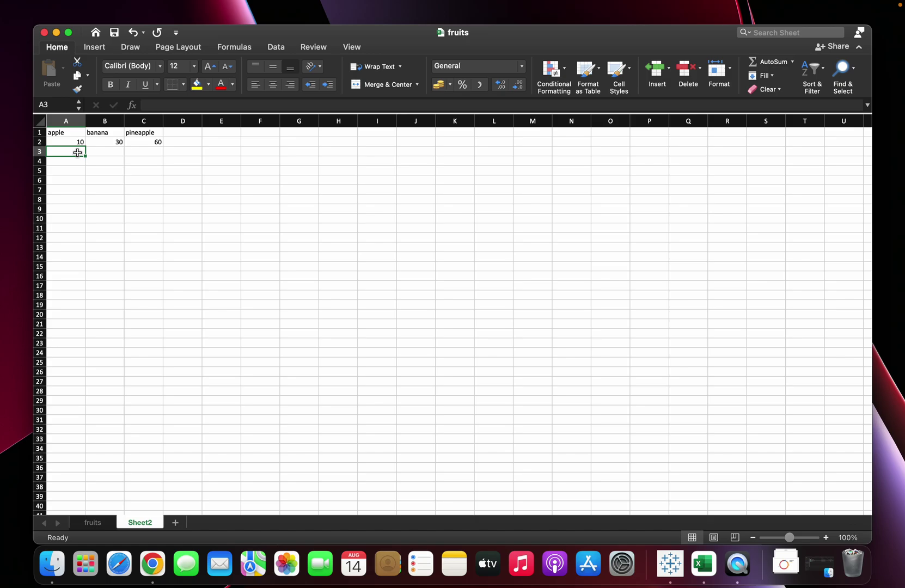
{"action": "left_click", "coordinate": [92, 522]}
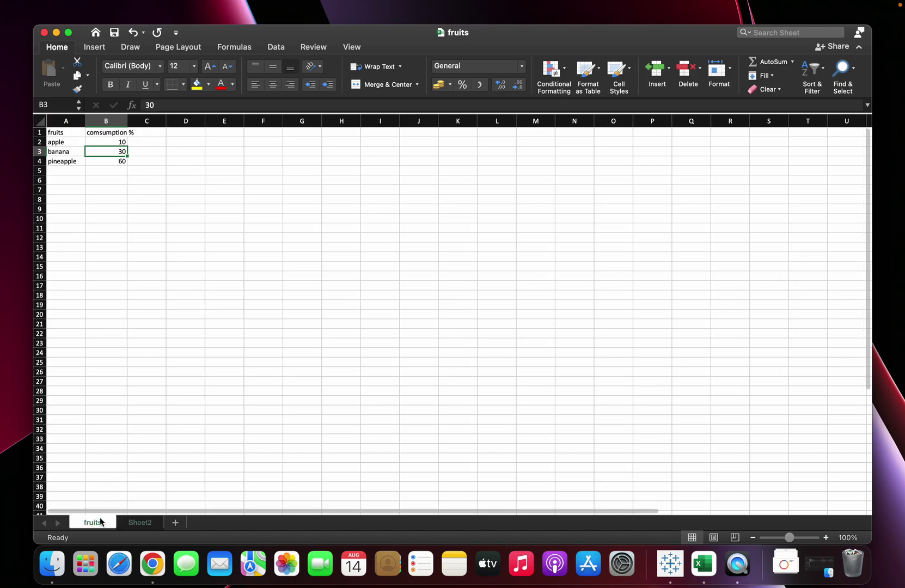
{"action": "left_click", "coordinate": [71, 143]}
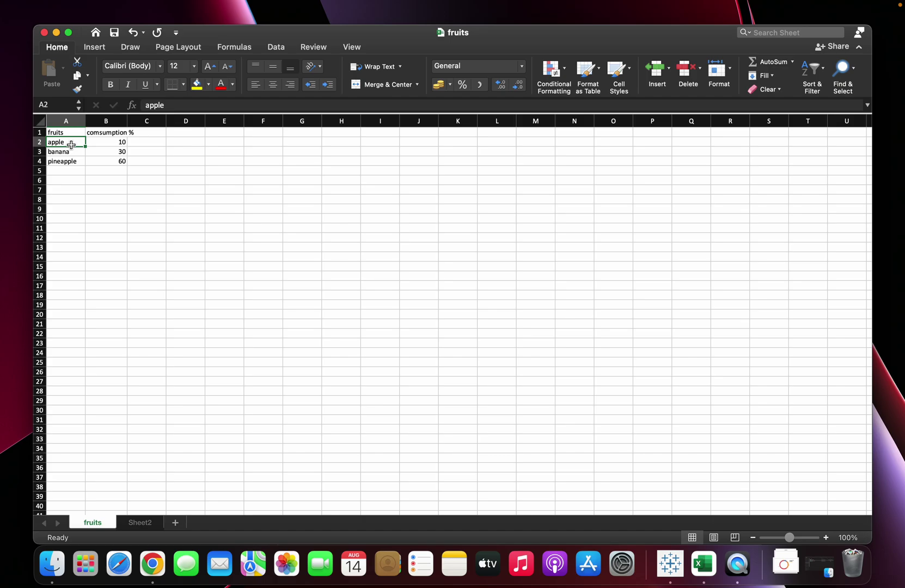
{"action": "left_click", "coordinate": [140, 143]}
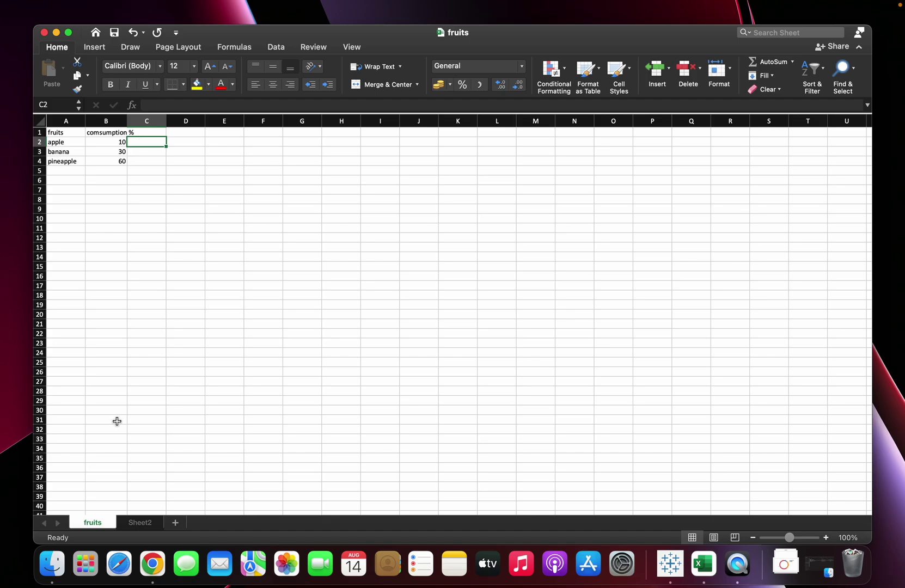
{"action": "left_click", "coordinate": [155, 522]}
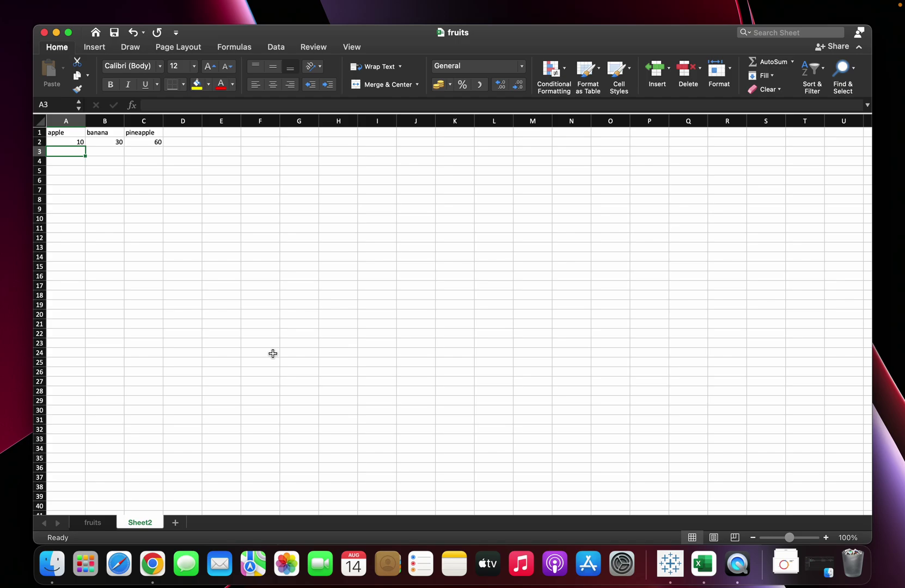
{"action": "left_click", "coordinate": [73, 134]}
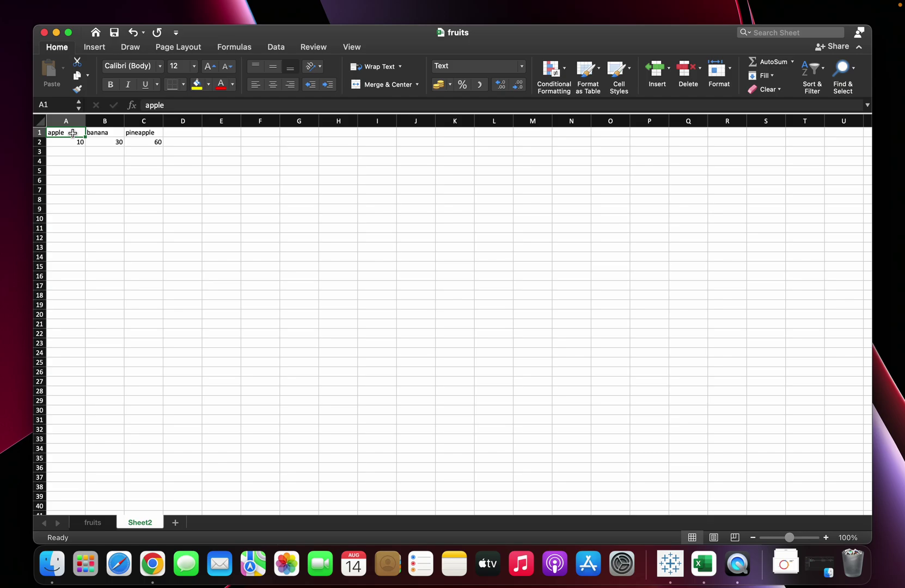
Step: Copy Sheet2's A1:C2 fruit data and try pasting it over the fruits table, then undo
{"action": "key", "text": "shift+Right"}
{"action": "key", "text": "shift+Right"}
{"action": "key", "text": "shift+Down"}
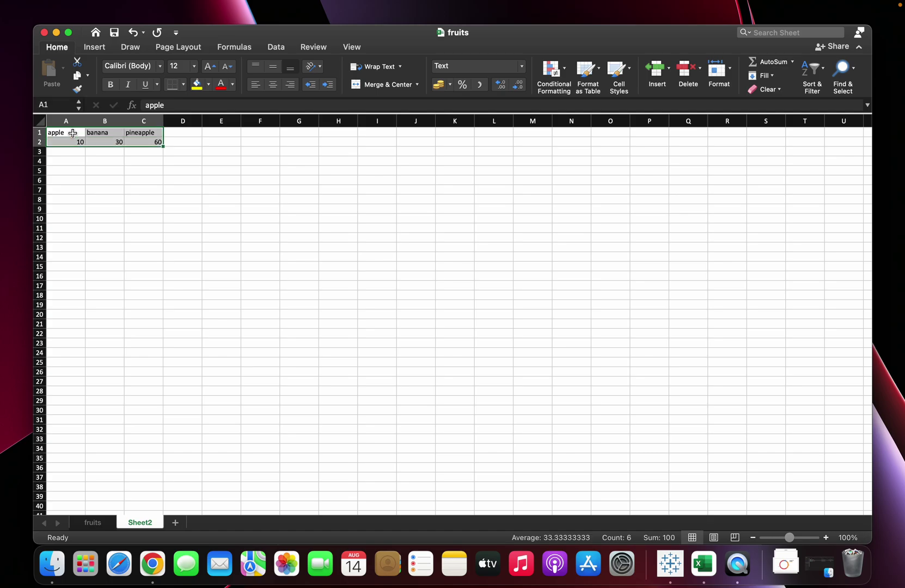
{"action": "key", "text": "super+c"}
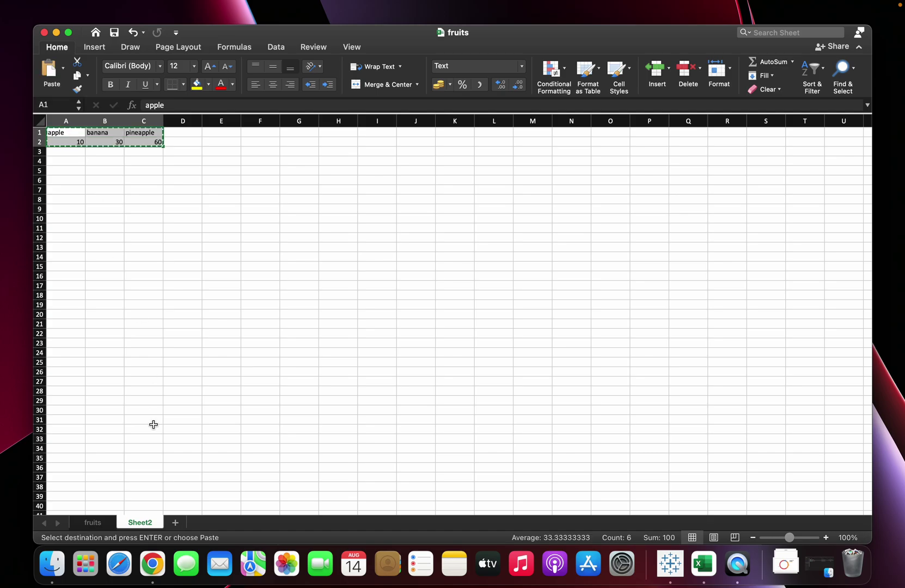
{"action": "left_click", "coordinate": [93, 523]}
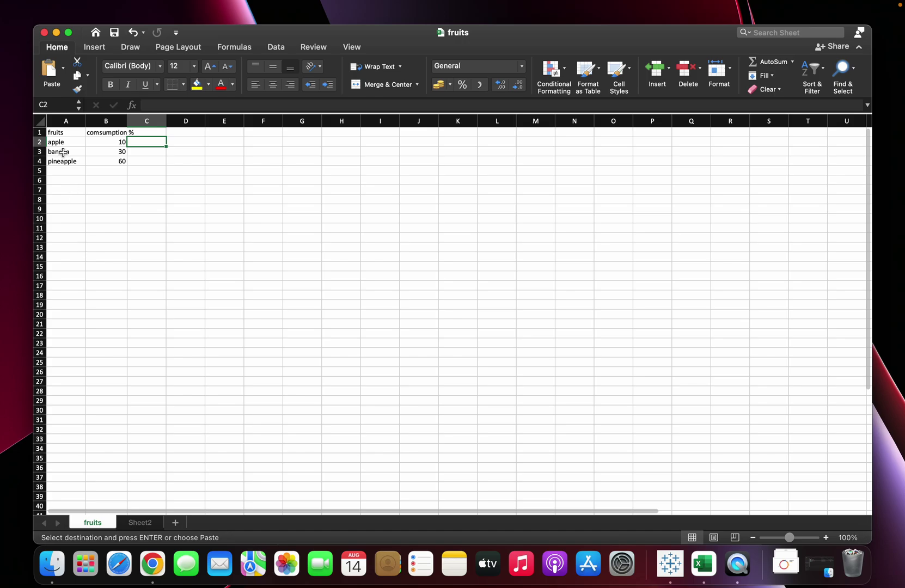
{"action": "left_click", "coordinate": [63, 135]}
{"action": "key", "text": "shift+Right"}
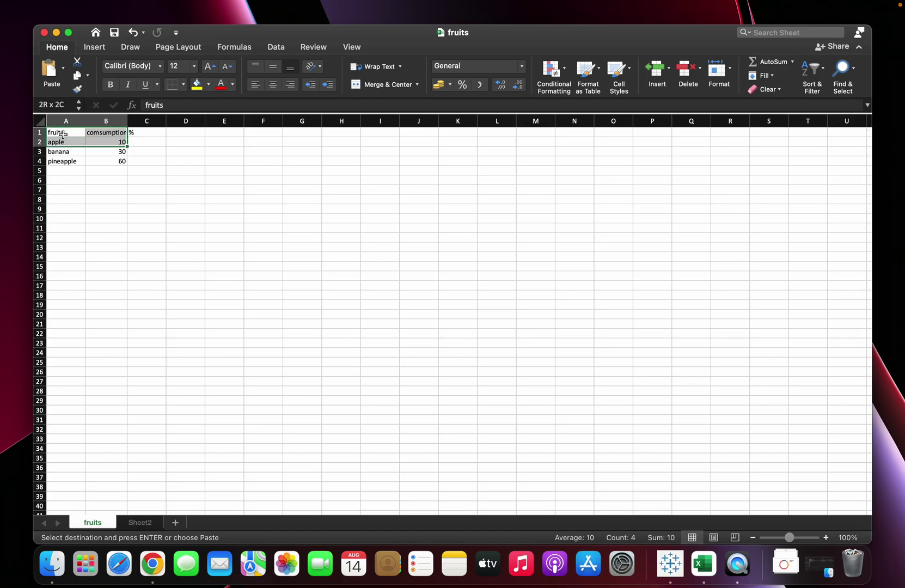
{"action": "key", "text": "shift+Right"}
{"action": "key", "text": "shift+Down"}
{"action": "key", "text": "shift+Down"}
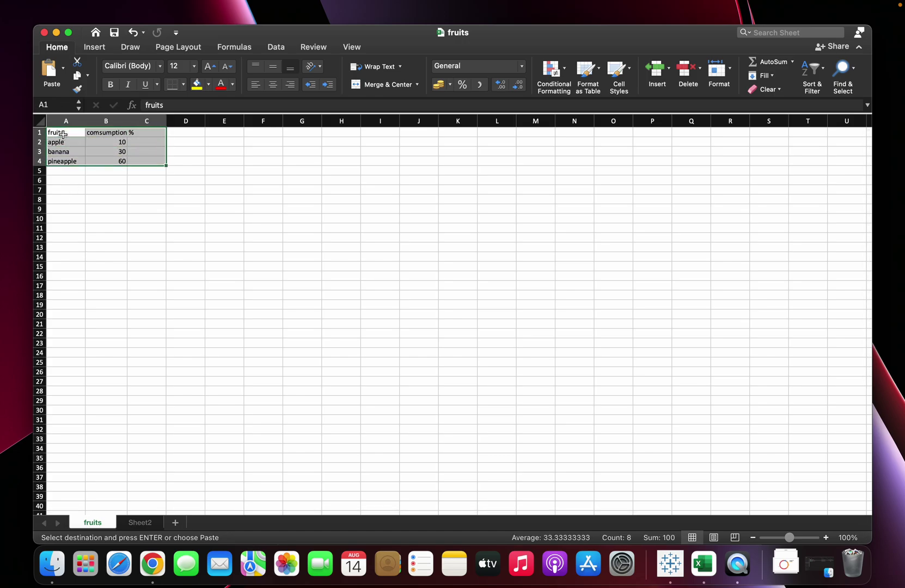
{"action": "key", "text": "super+v"}
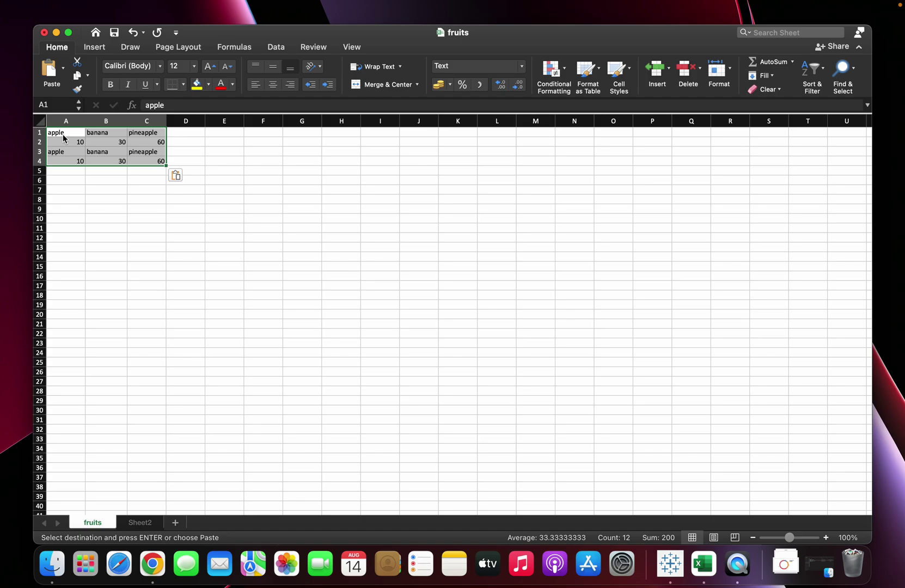
{"action": "key", "text": "super+z"}
{"action": "left_click", "coordinate": [103, 184]}
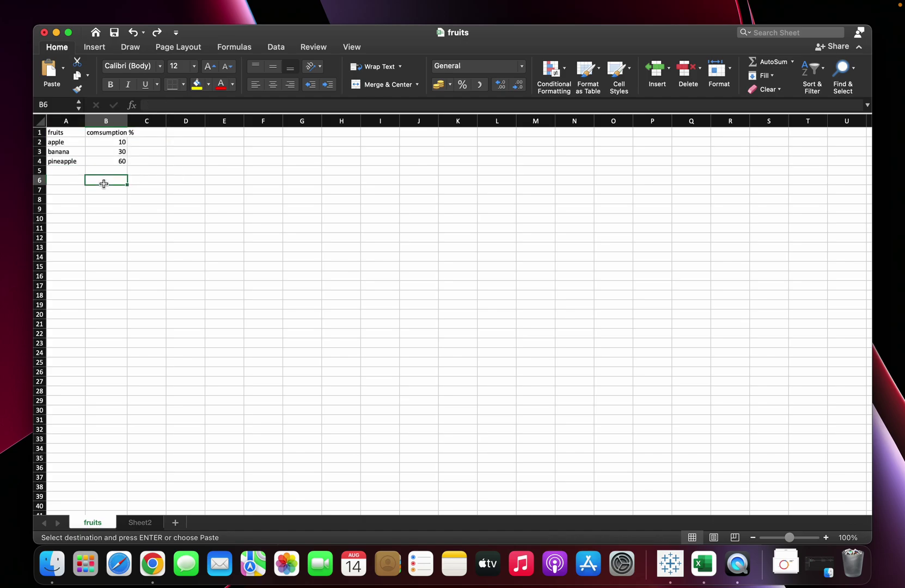
Step: Clear the old A1:B4 table on the fruits sheet and paste the fruit columns at A1
{"action": "left_click", "coordinate": [64, 135]}
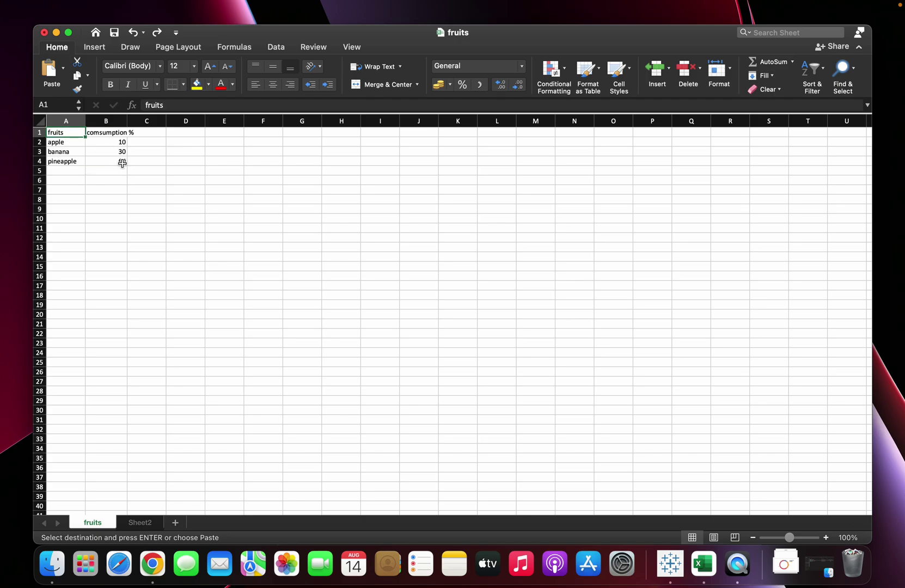
{"action": "left_click", "coordinate": [122, 163], "text": "shift"}
{"action": "key", "text": "Delete"}
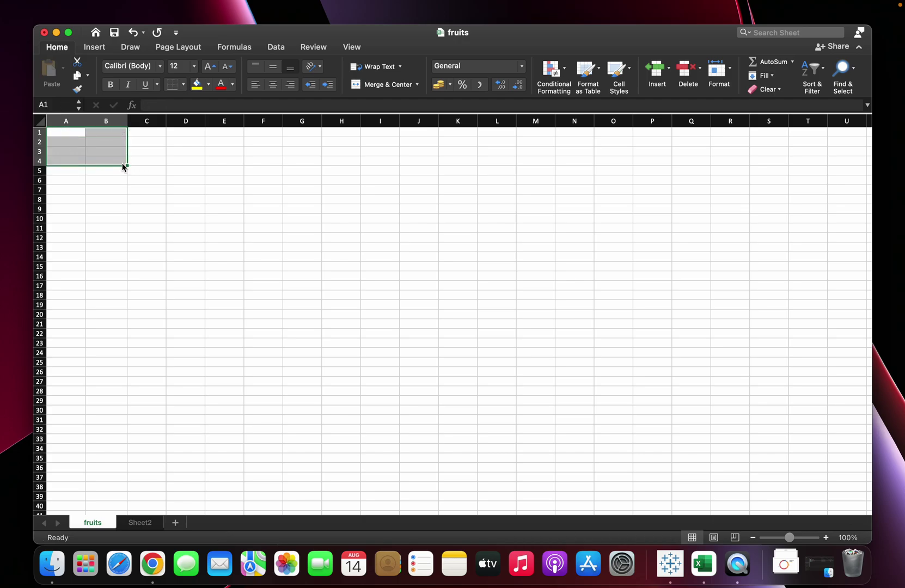
{"action": "left_click", "coordinate": [120, 162]}
{"action": "left_click", "coordinate": [70, 134]}
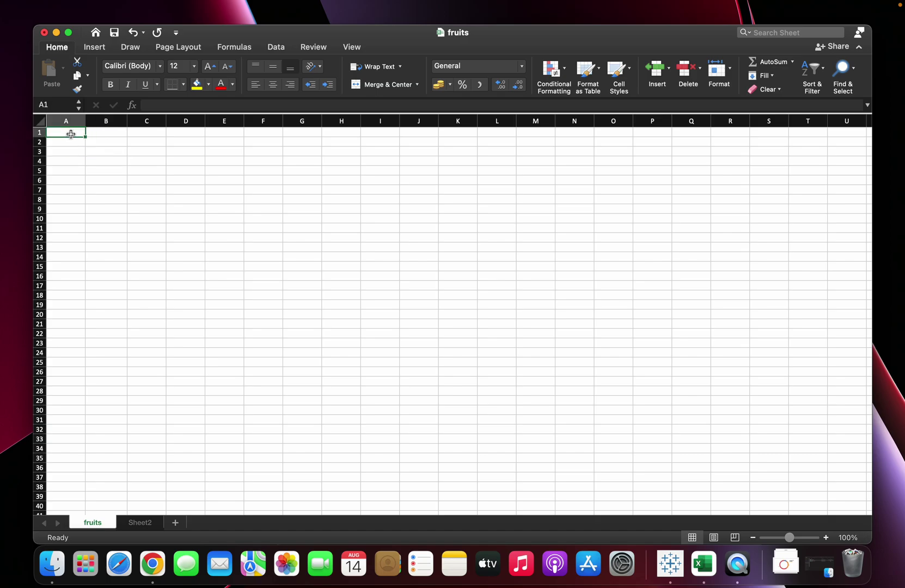
{"action": "left_click", "coordinate": [152, 526]}
{"action": "key", "text": "super+c"}
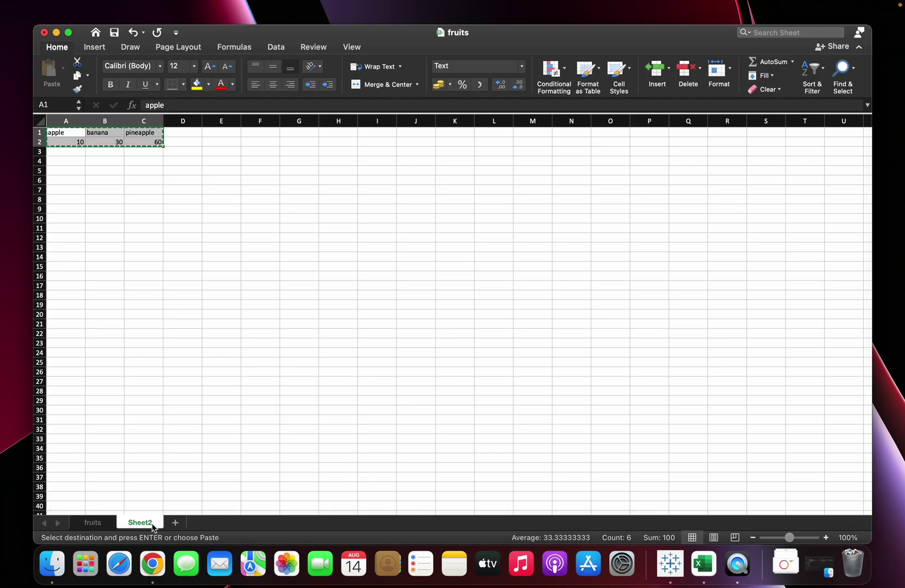
{"action": "left_click", "coordinate": [93, 524]}
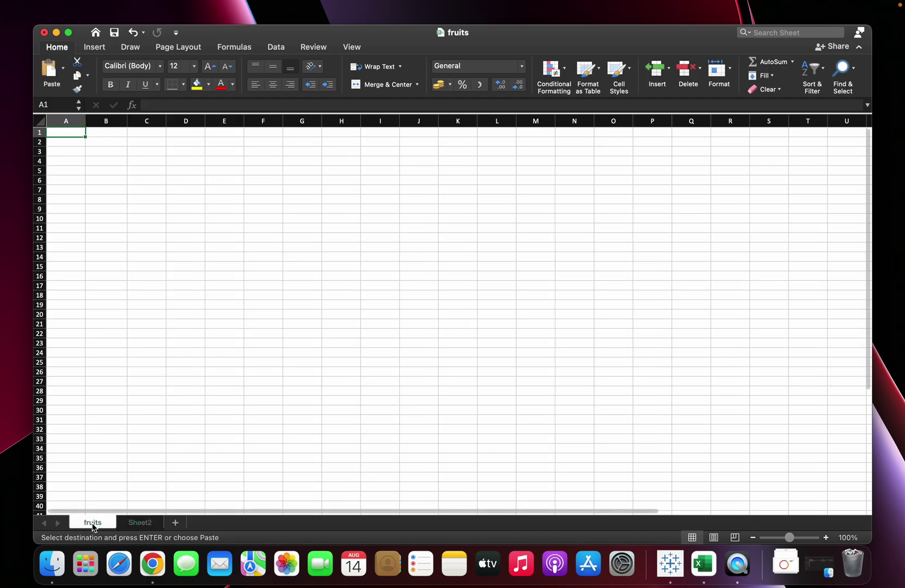
{"action": "key", "text": "super+v"}
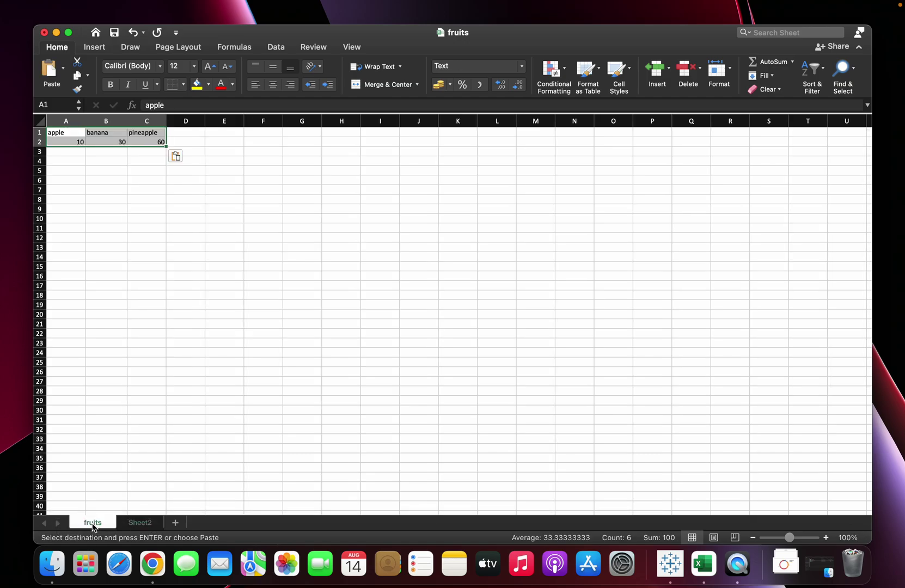
{"action": "left_click", "coordinate": [52, 564]}
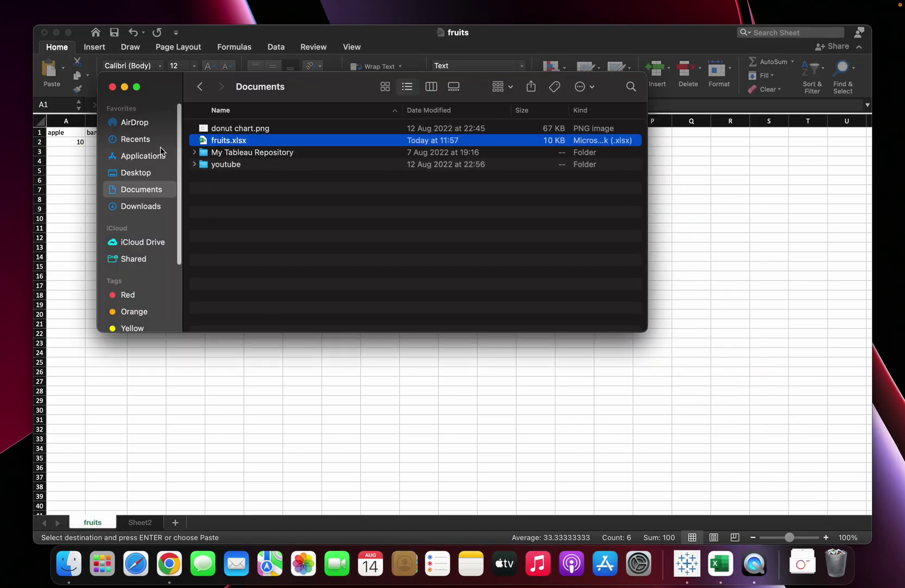
{"action": "left_click", "coordinate": [124, 87]}
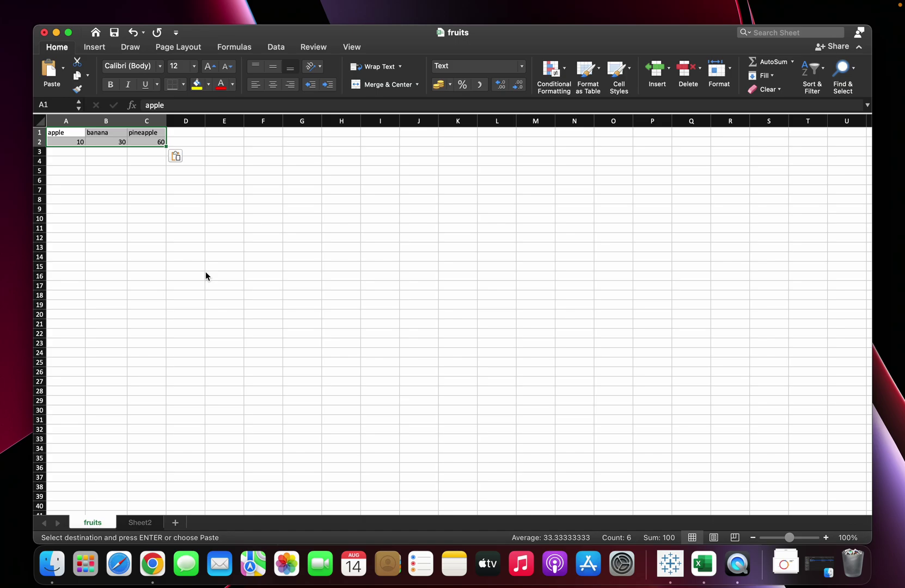
{"action": "key", "text": "Escape"}
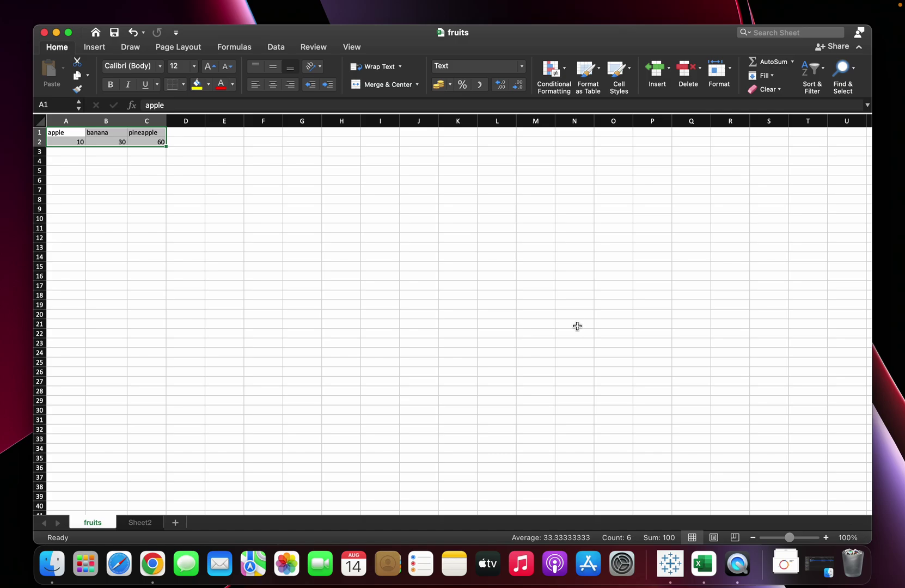
Step: Refresh the fruits data source in Tableau to load the new apple, banana and pineapple fields
{"action": "left_click", "coordinate": [668, 574]}
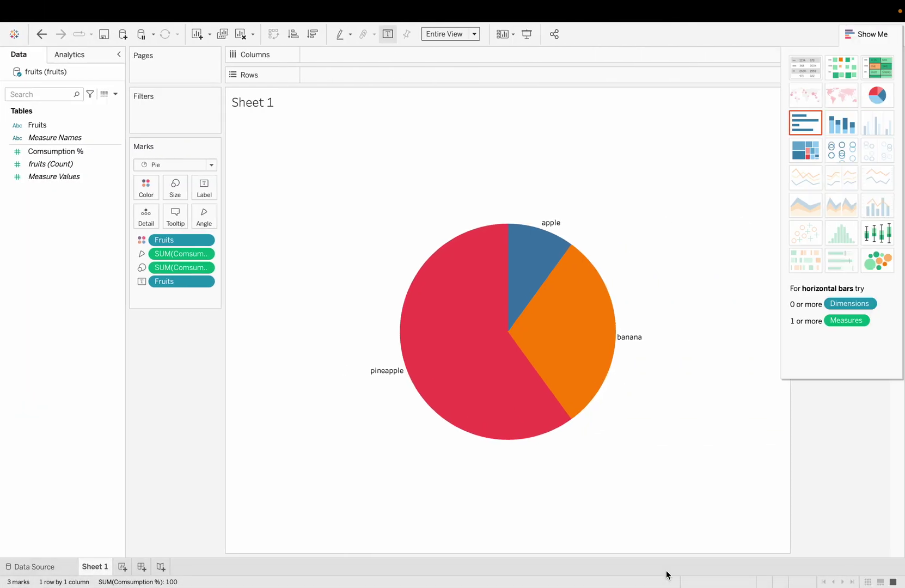
{"action": "left_click", "coordinate": [46, 568]}
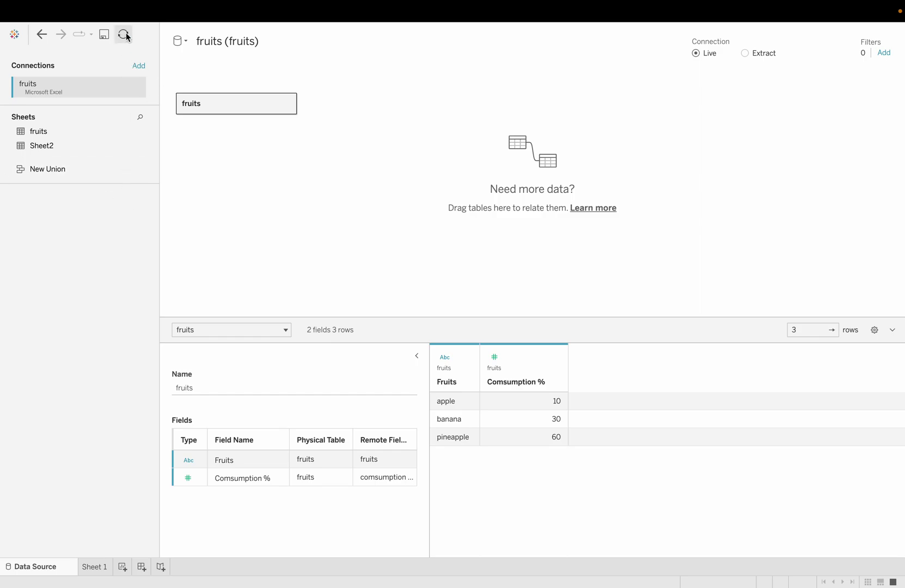
{"action": "left_click", "coordinate": [127, 36]}
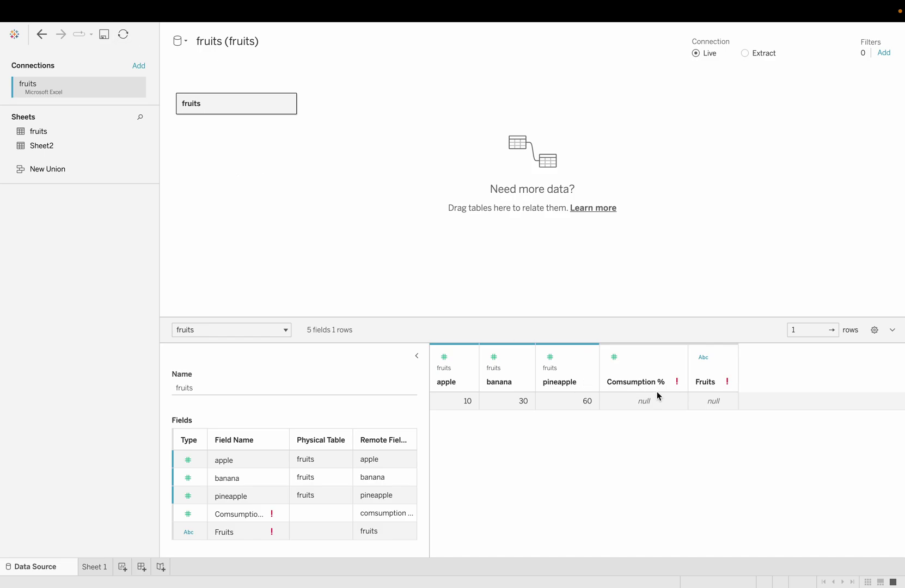
{"action": "left_click", "coordinate": [93, 569]}
Step: Drag the broken colour, angle and label pills off the Marks card to empty the chart
{"action": "mouse_move", "coordinate": [191, 245]}
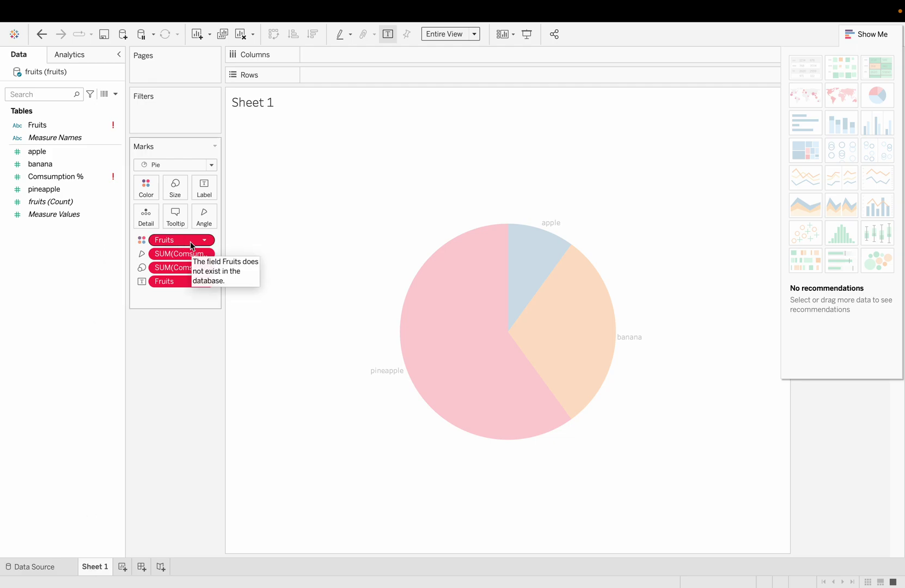
{"action": "left_click_drag", "start_coordinate": [191, 245], "coordinate": [65, 303]}
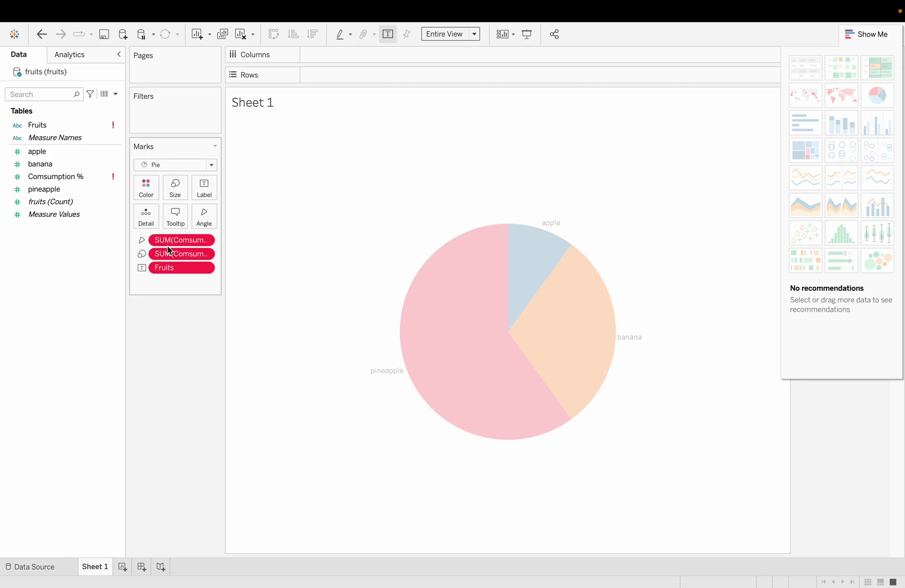
{"action": "left_click_drag", "start_coordinate": [174, 240], "coordinate": [40, 293]}
{"action": "left_click_drag", "start_coordinate": [177, 242], "coordinate": [63, 249]}
Step: Delete the obsolete Comsumption % and Fruits fields from the Data pane
{"action": "left_click", "coordinate": [68, 181]}
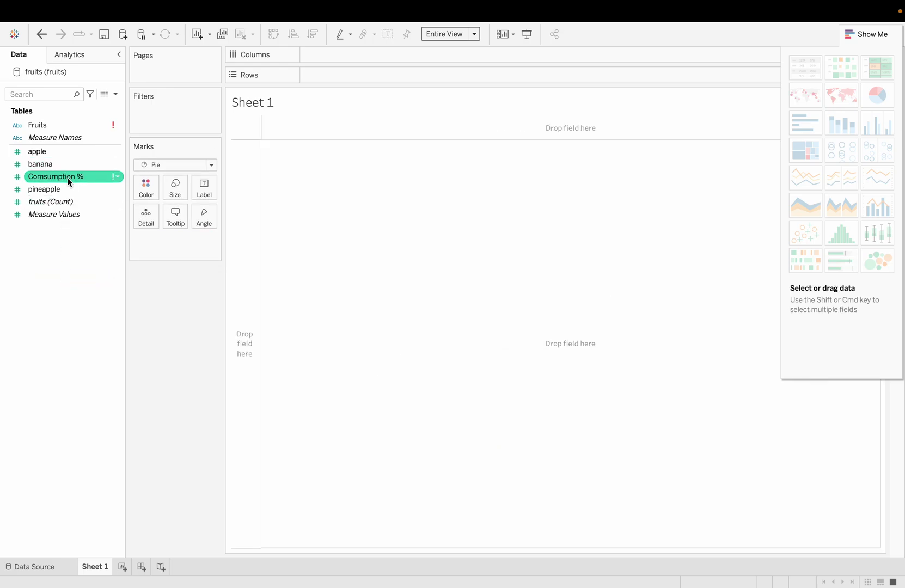
{"action": "right_click", "coordinate": [68, 181]}
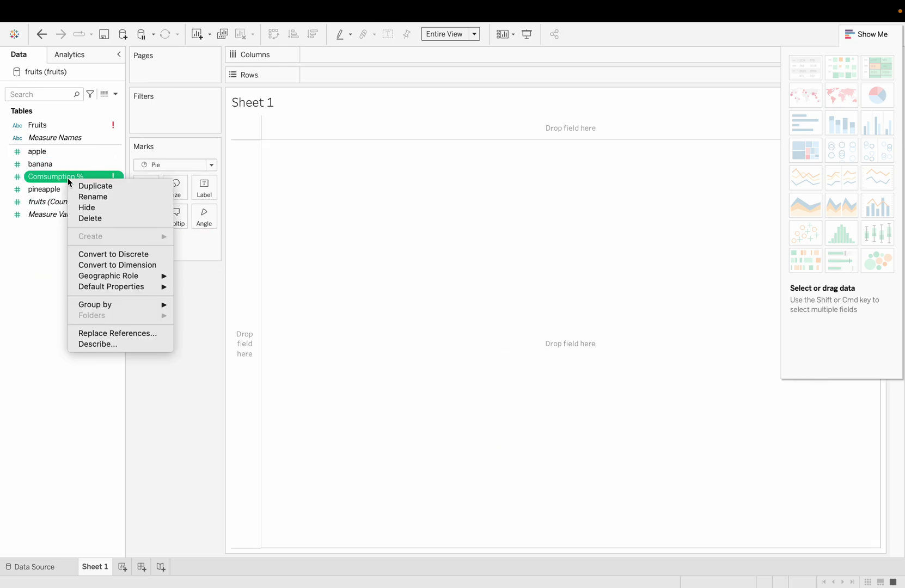
{"action": "left_click", "coordinate": [98, 221]}
{"action": "left_click", "coordinate": [81, 127]}
{"action": "right_click", "coordinate": [80, 126]}
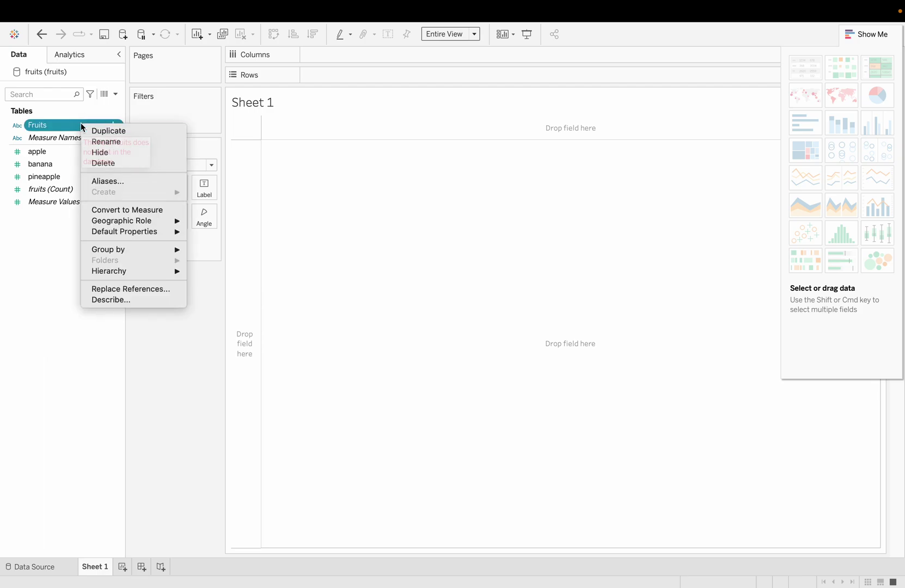
{"action": "left_click", "coordinate": [113, 164]}
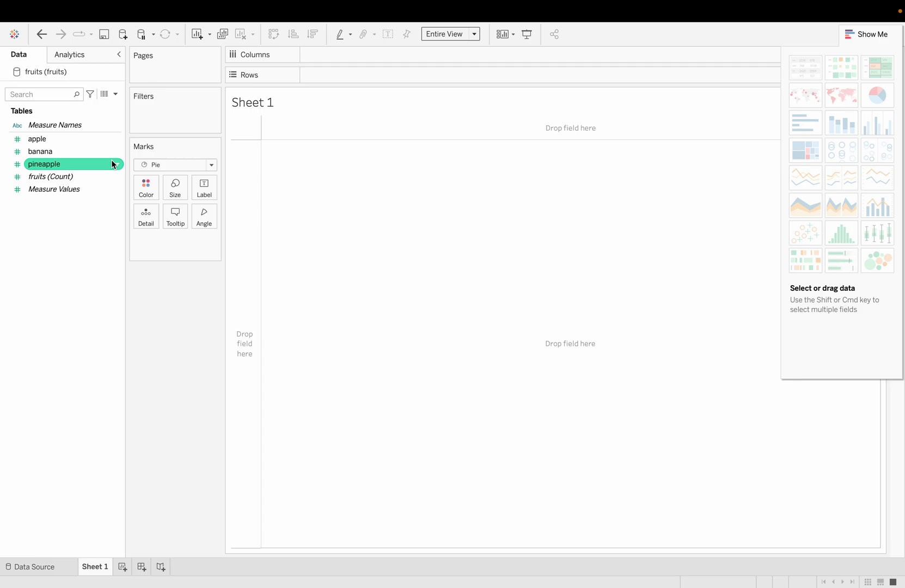
Step: Select the apple, banana and pineapple fields in the Data pane one after another
{"action": "left_click", "coordinate": [74, 140]}
{"action": "left_click", "coordinate": [61, 165]}
{"action": "left_click", "coordinate": [55, 151]}
{"action": "left_click", "coordinate": [55, 140]}
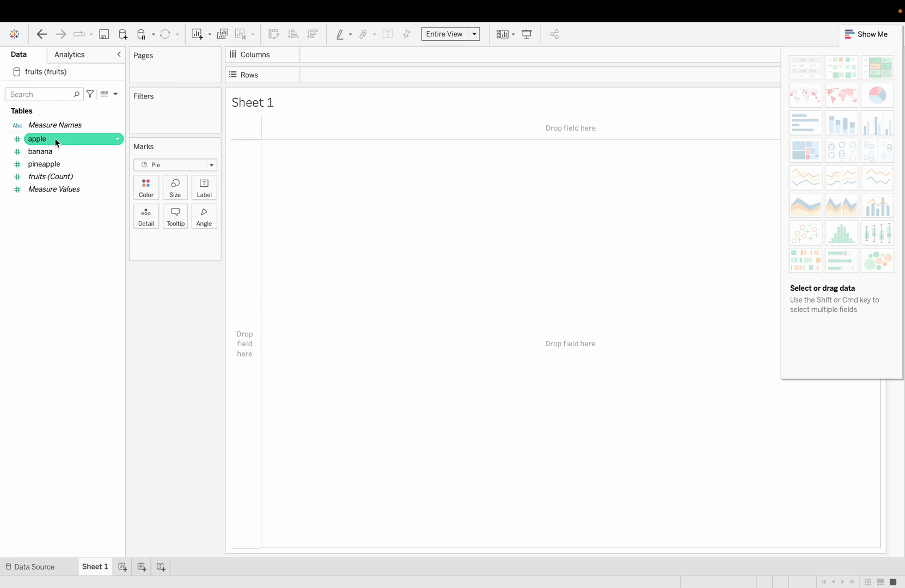
{"action": "left_click", "coordinate": [53, 152]}
{"action": "left_click", "coordinate": [53, 164]}
{"action": "left_click", "coordinate": [55, 151]}
{"action": "left_click", "coordinate": [54, 140]}
{"action": "left_click", "coordinate": [57, 152]}
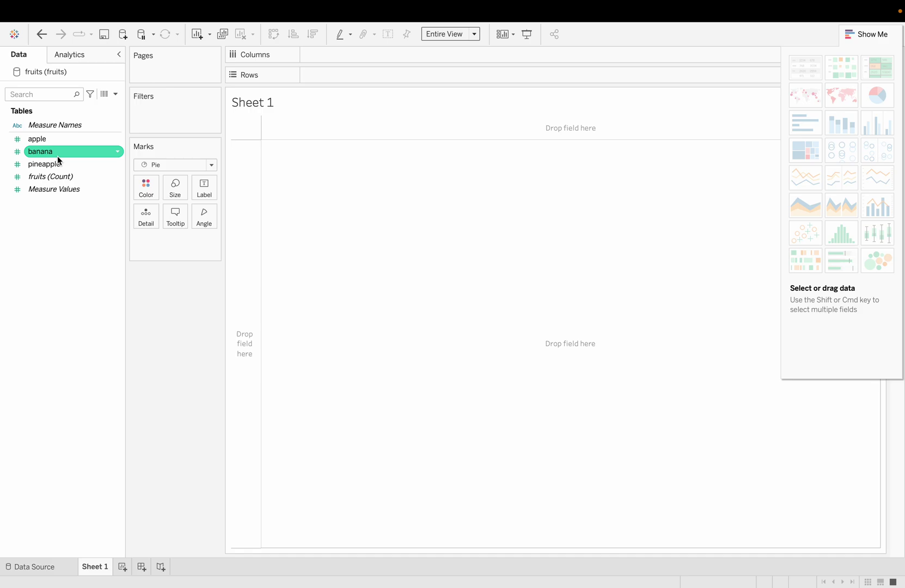
Step: Drag Measure Names onto the Filters shelf to open its filter dialog
{"action": "left_click", "coordinate": [68, 164]}
{"action": "left_click", "coordinate": [71, 191]}
{"action": "left_click", "coordinate": [57, 126]}
{"action": "left_click", "coordinate": [61, 165]}
{"action": "left_click", "coordinate": [57, 190]}
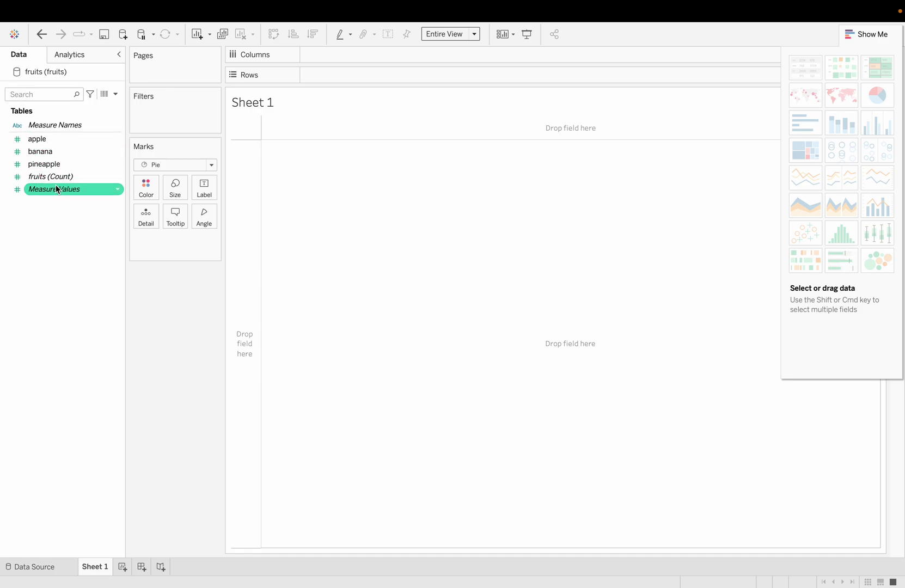
{"action": "left_click", "coordinate": [58, 139]}
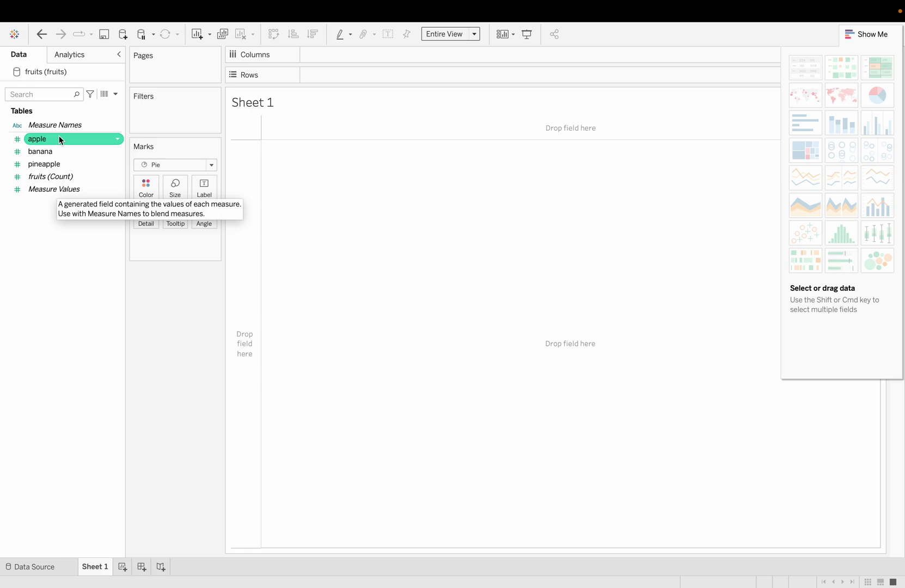
{"action": "left_click", "coordinate": [50, 151]}
{"action": "left_click", "coordinate": [61, 138]}
{"action": "left_click", "coordinate": [64, 127]}
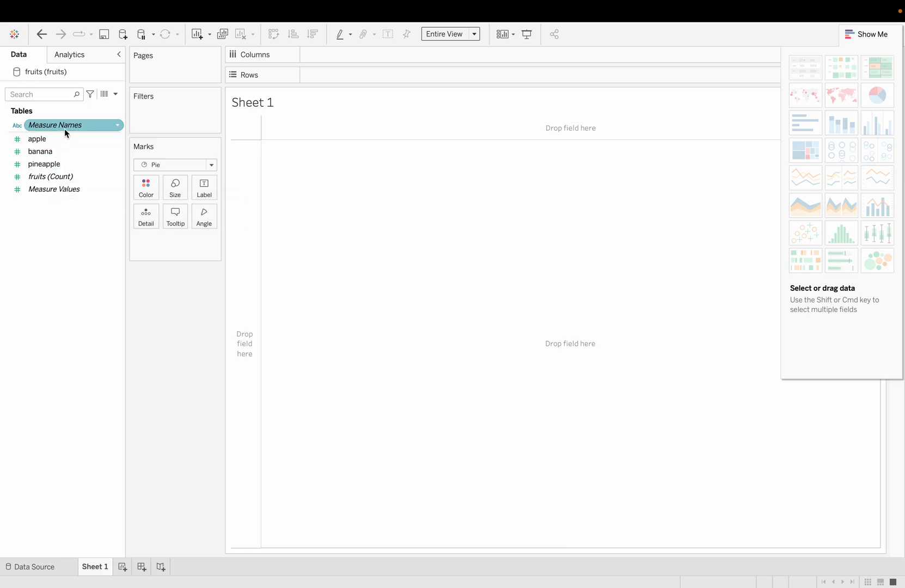
{"action": "left_click_drag", "start_coordinate": [65, 129], "coordinate": [166, 128]}
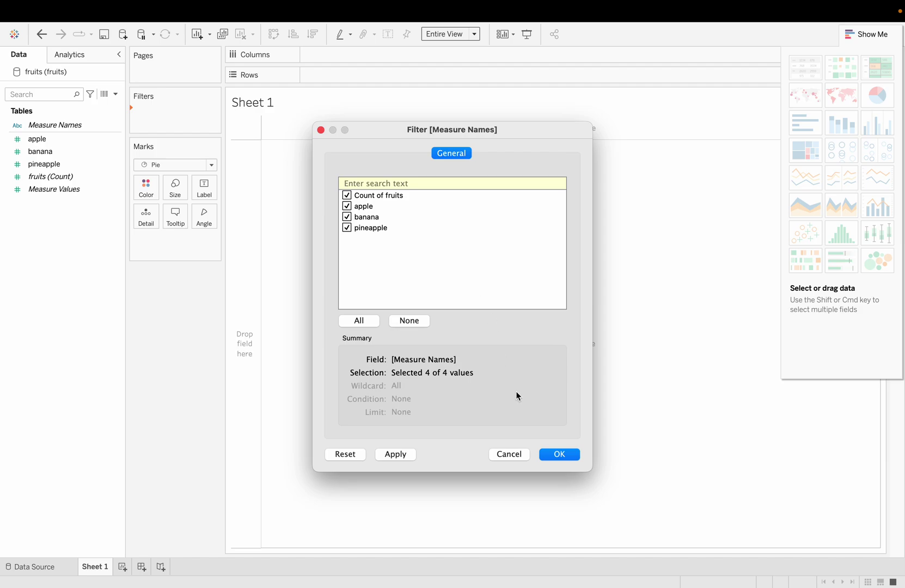
Step: Re-add the Measure Names filter with Count of fruits unchecked, keeping apple, banana and pineapple
{"action": "left_click", "coordinate": [511, 454]}
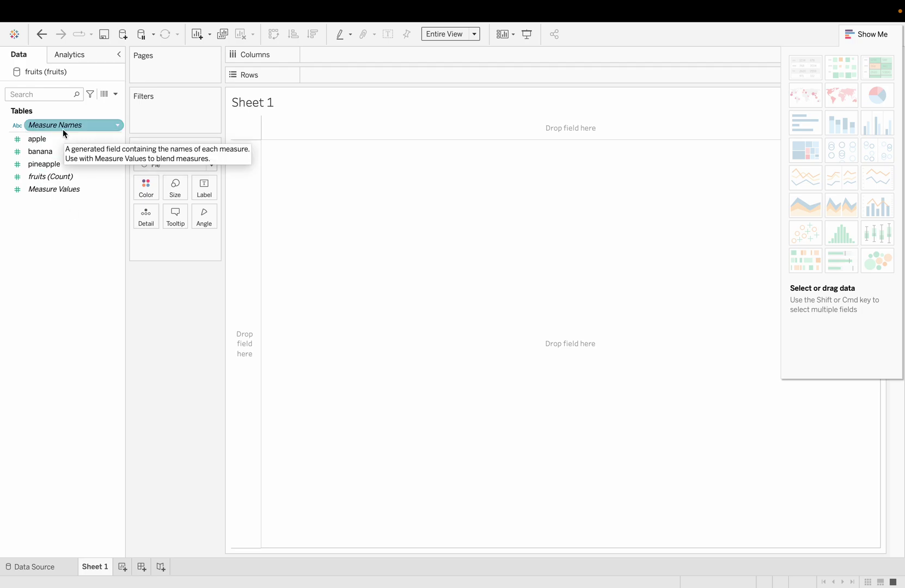
{"action": "left_click_drag", "start_coordinate": [64, 133], "coordinate": [172, 125]}
{"action": "left_click", "coordinate": [347, 195]}
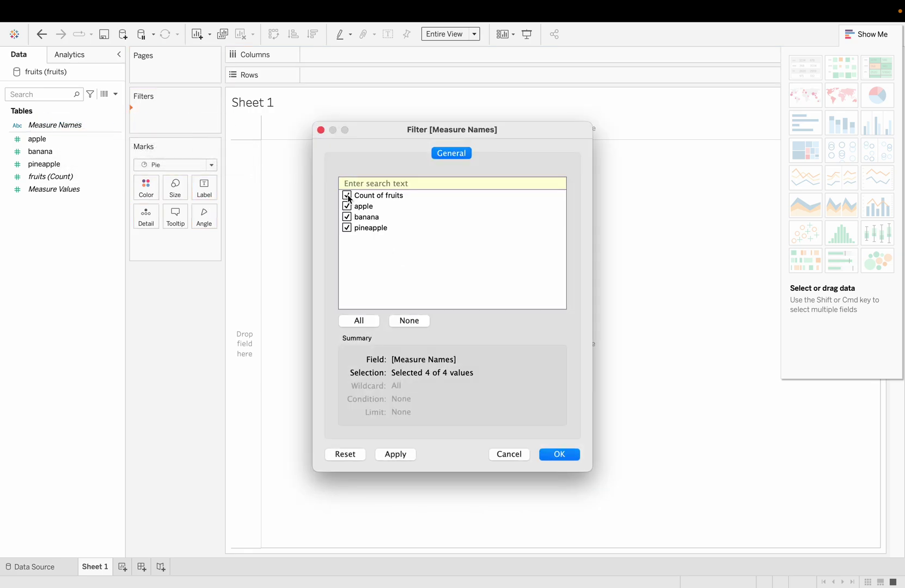
{"action": "left_click", "coordinate": [555, 456]}
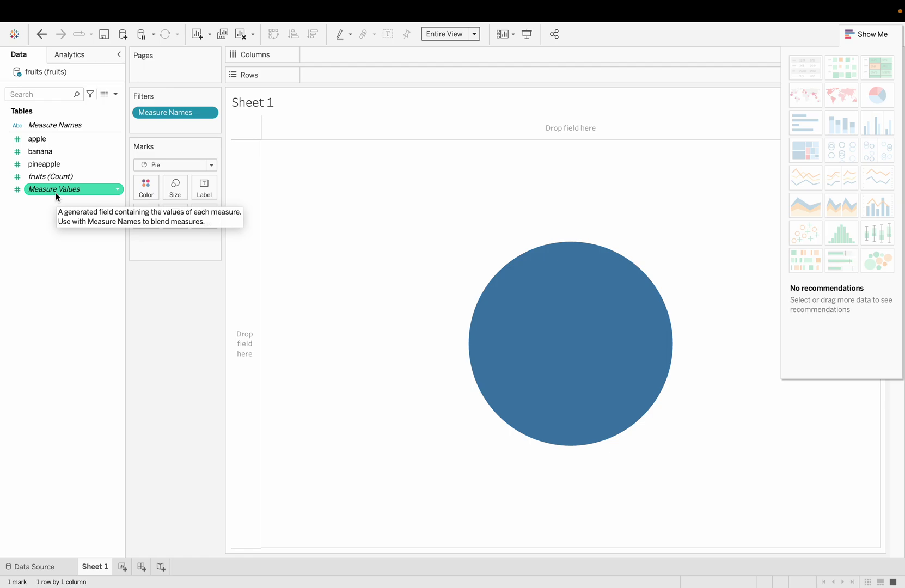
Step: Put Measure Values (apple, banana, pineapple sums) on the Angle card, keeping the Pie mark type
{"action": "left_click_drag", "start_coordinate": [56, 191], "coordinate": [165, 252]}
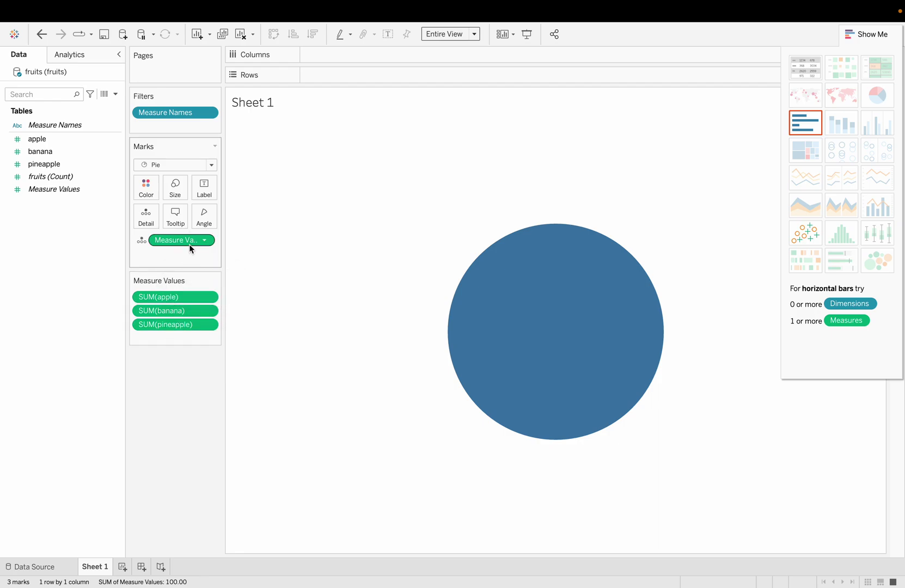
{"action": "left_click_drag", "start_coordinate": [189, 244], "coordinate": [182, 204]}
{"action": "left_click", "coordinate": [203, 166]}
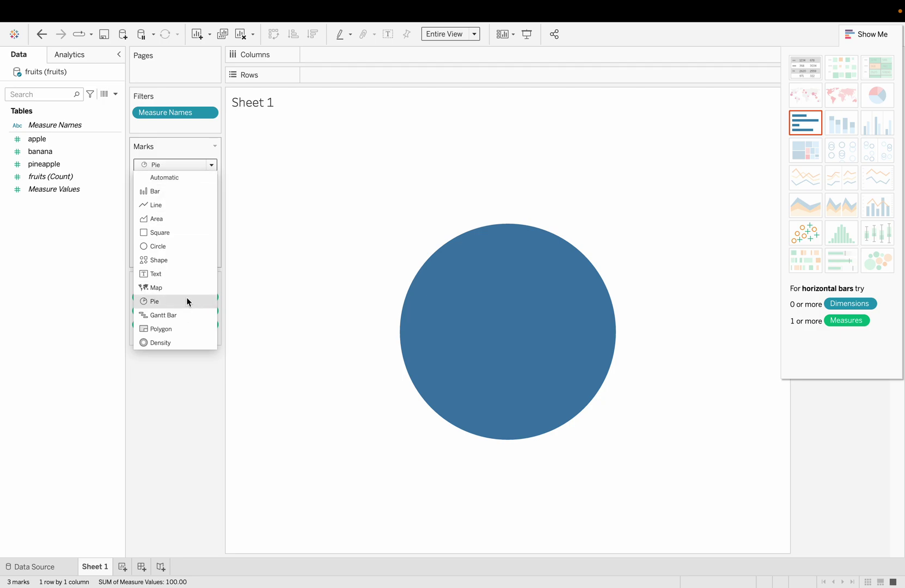
{"action": "left_click", "coordinate": [277, 254]}
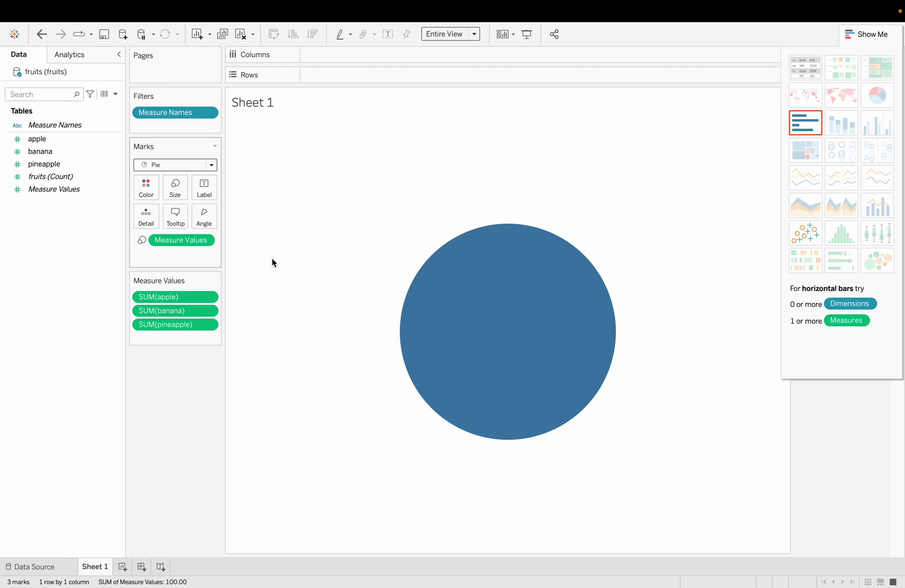
Step: Add Sheet 2 and filter Measure Names to apple, banana and pineapple, excluding Count of fruits
{"action": "left_click", "coordinate": [122, 567]}
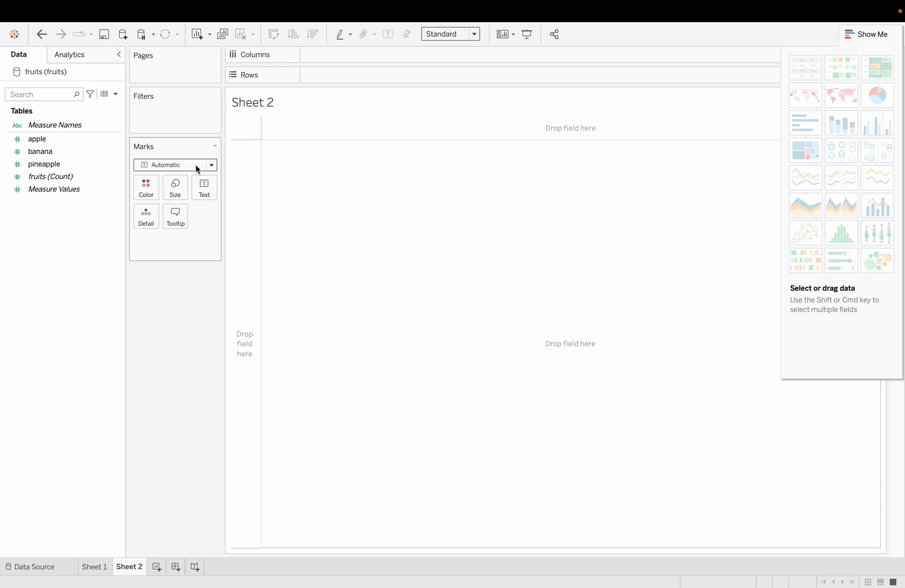
{"action": "left_click", "coordinate": [95, 124]}
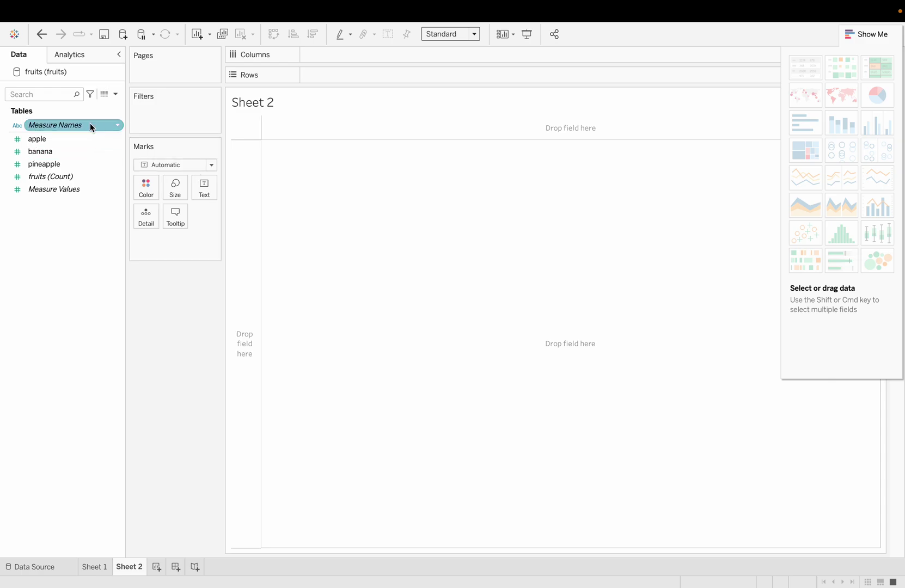
{"action": "left_click_drag", "start_coordinate": [90, 123], "coordinate": [186, 117]}
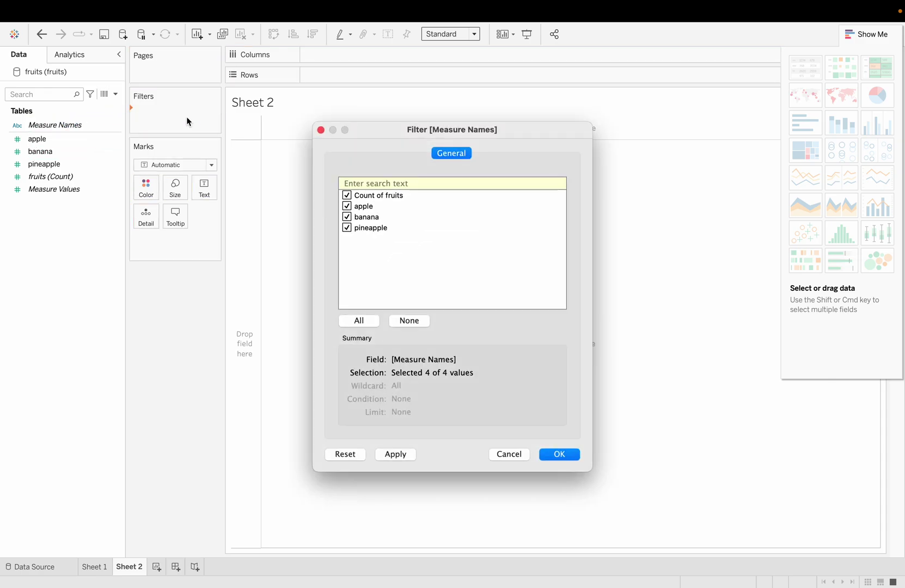
{"action": "left_click", "coordinate": [382, 195]}
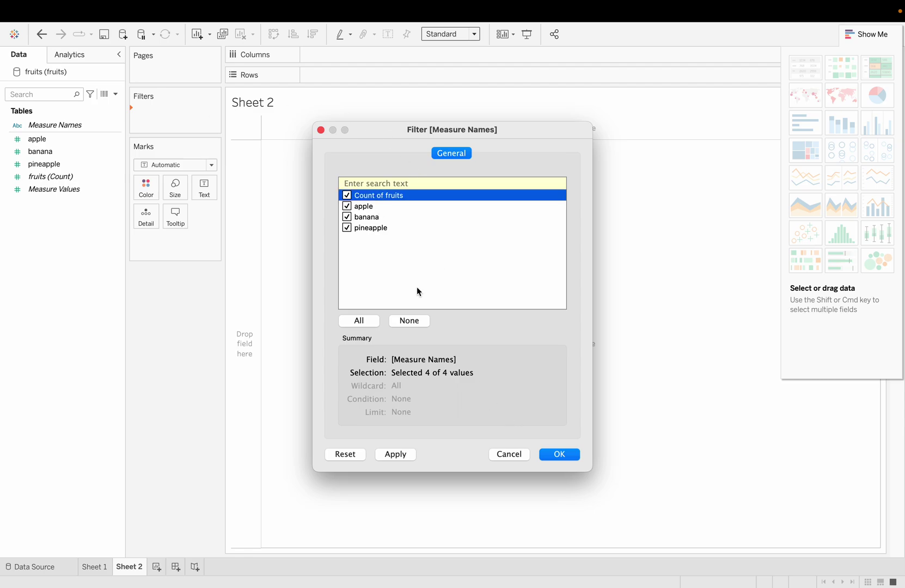
{"action": "left_click", "coordinate": [346, 195]}
{"action": "left_click", "coordinate": [561, 455]}
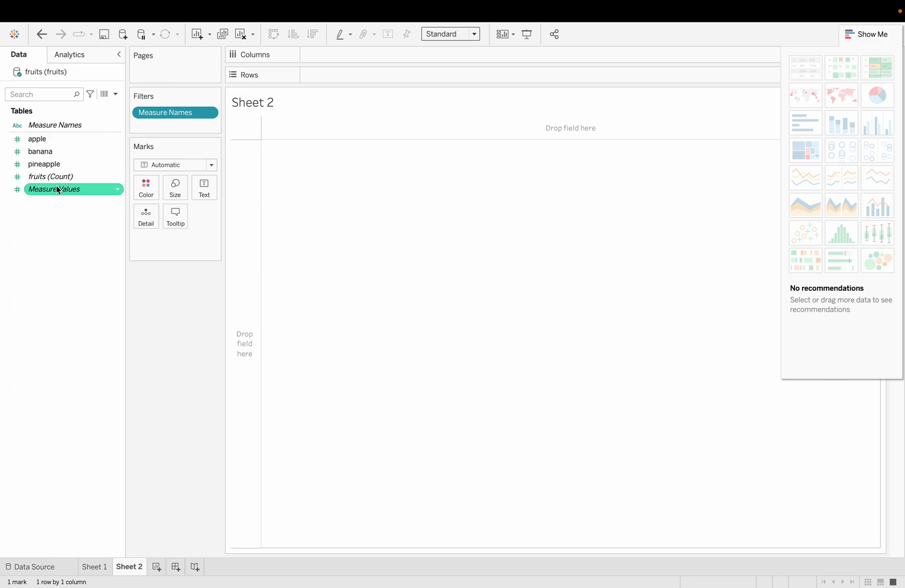
Step: Add Measure Values to Sheet 2's marks as a Pie and fit it to Entire View
{"action": "left_click_drag", "start_coordinate": [81, 188], "coordinate": [181, 189]}
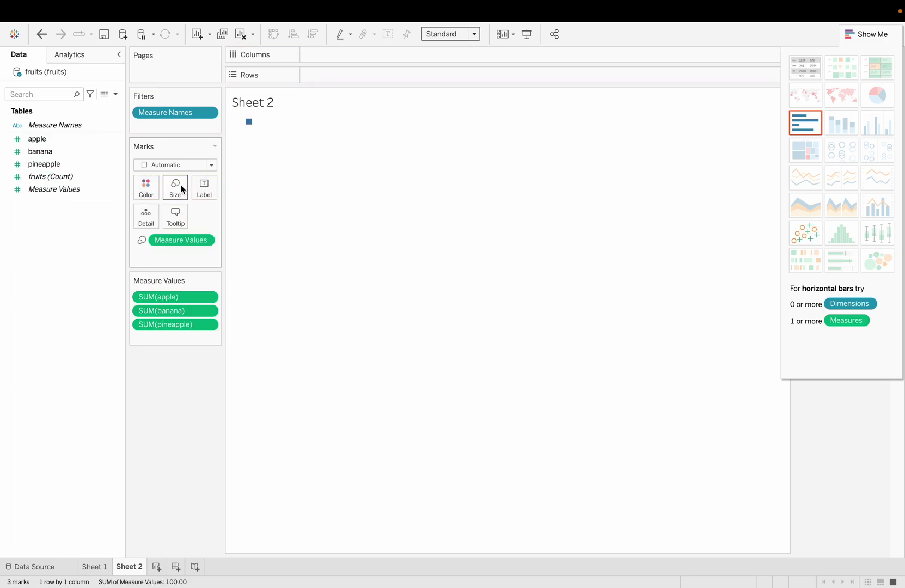
{"action": "left_click", "coordinate": [200, 166]}
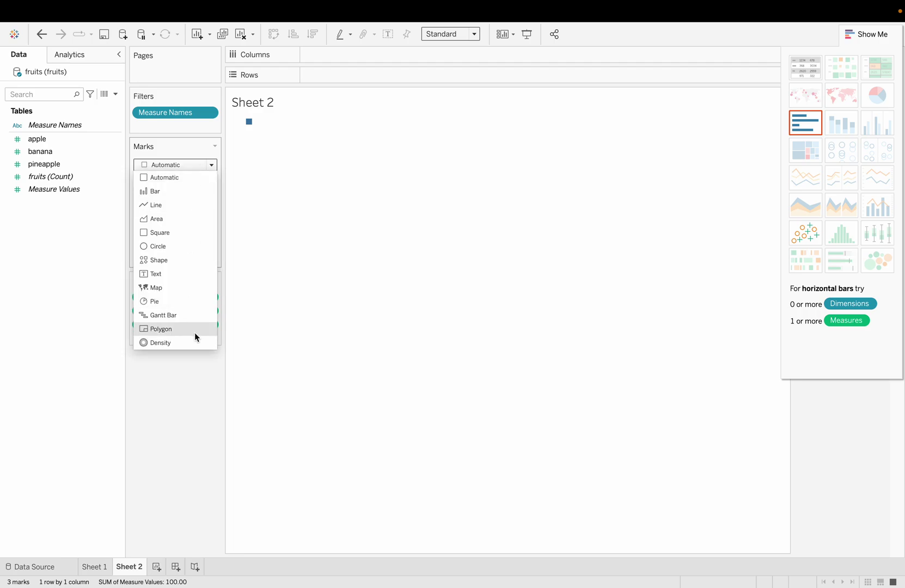
{"action": "left_click", "coordinate": [181, 300]}
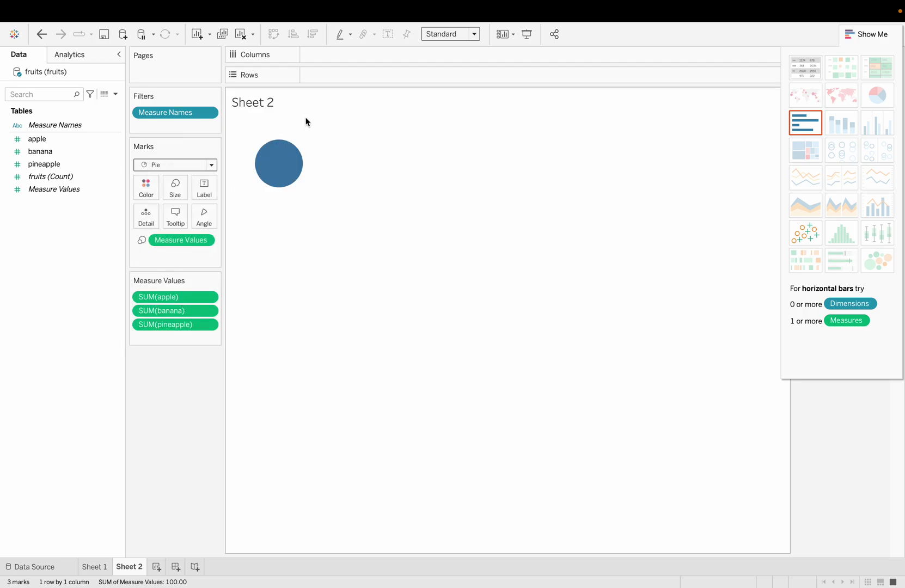
{"action": "left_click", "coordinate": [472, 35]}
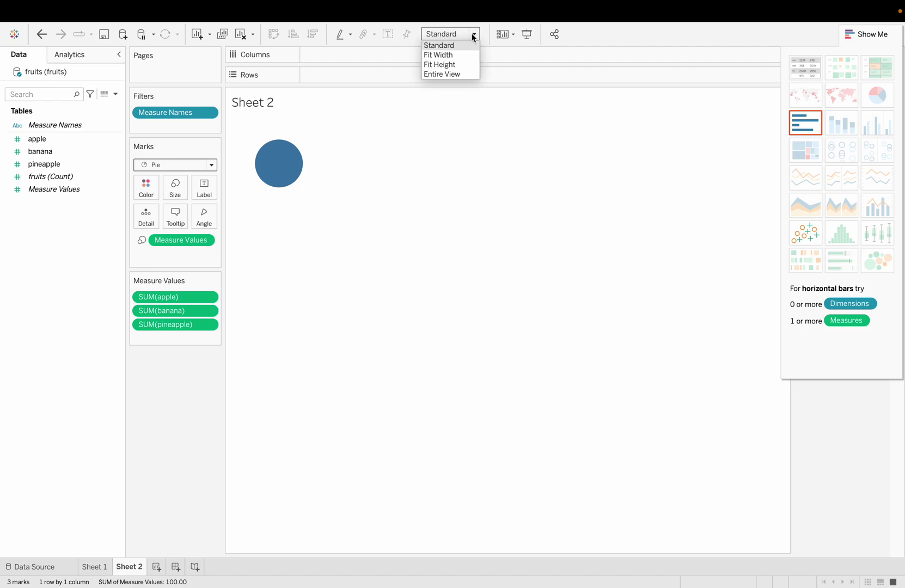
{"action": "left_click", "coordinate": [451, 78]}
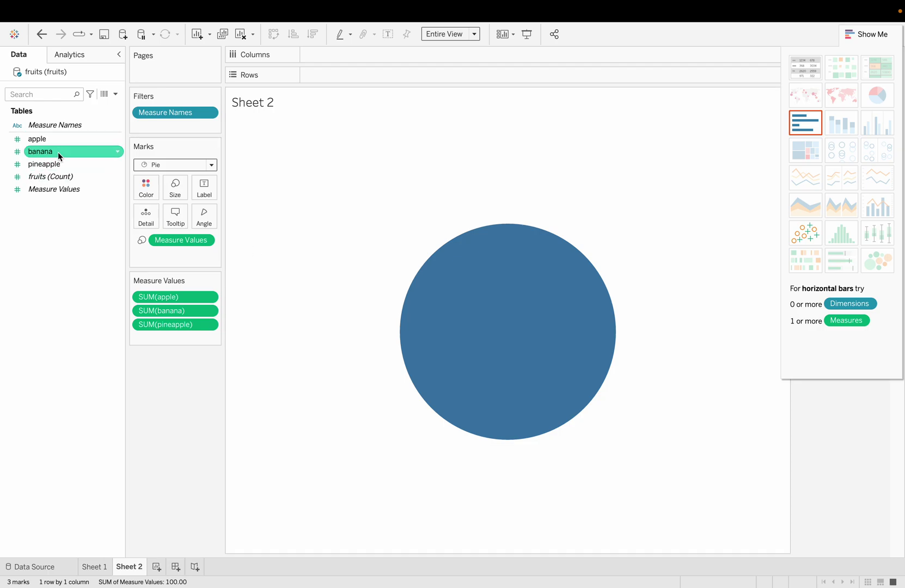
Step: Put Measure Names on Color and Label so apple, banana and pineapple slices are coloured and named
{"action": "left_click_drag", "start_coordinate": [52, 124], "coordinate": [147, 188]}
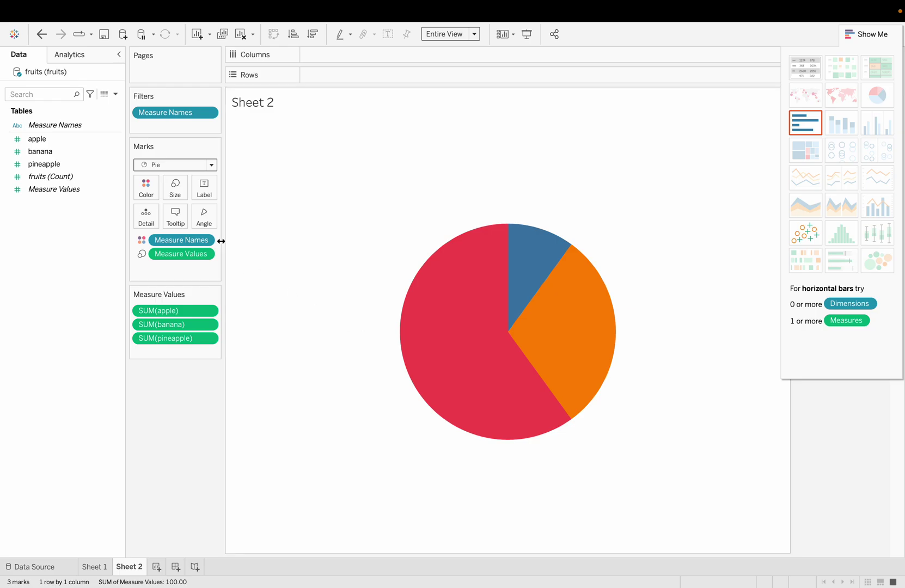
{"action": "left_click_drag", "start_coordinate": [82, 128], "coordinate": [214, 193]}
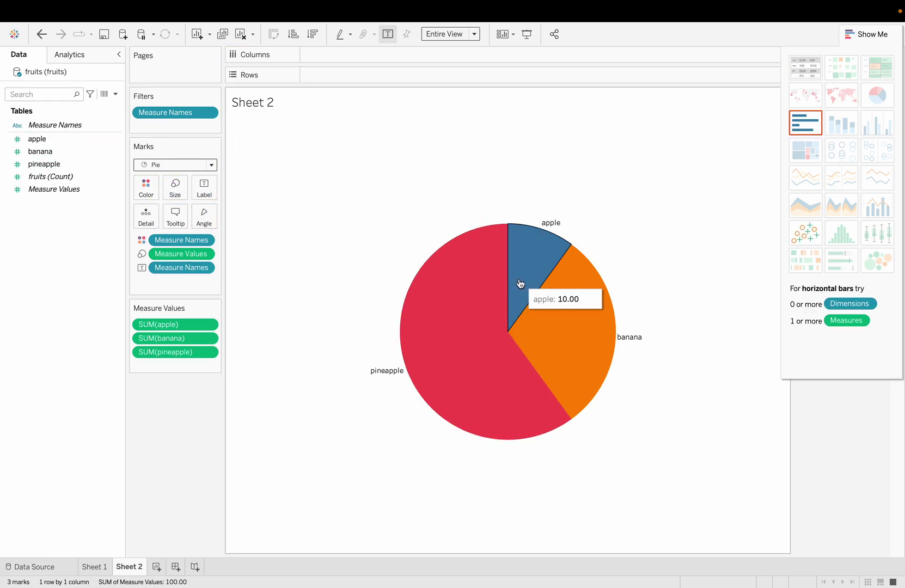
{"action": "mouse_move", "coordinate": [593, 362]}
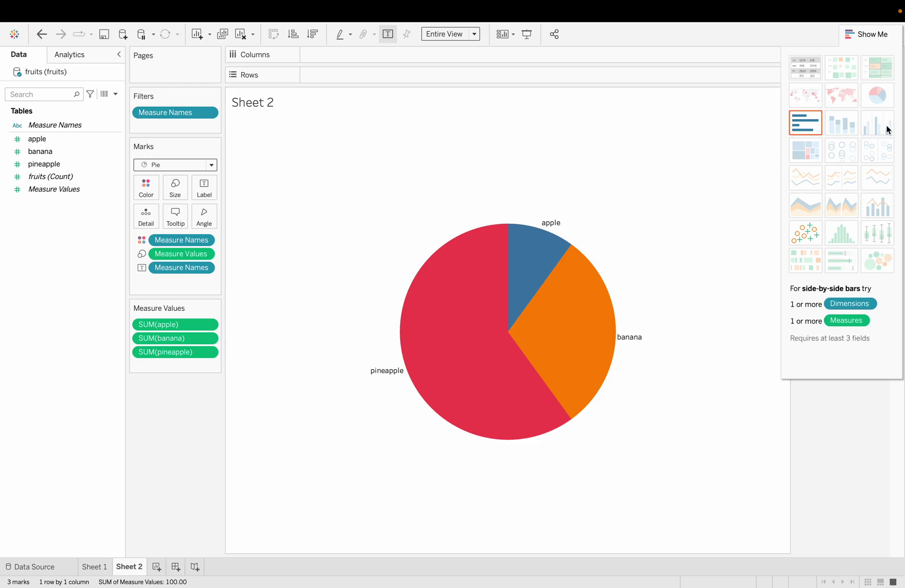
Step: Collapse the Show Me panel so the Measure Names and Measure Values legends appear beside the pie
{"action": "left_click", "coordinate": [868, 33]}
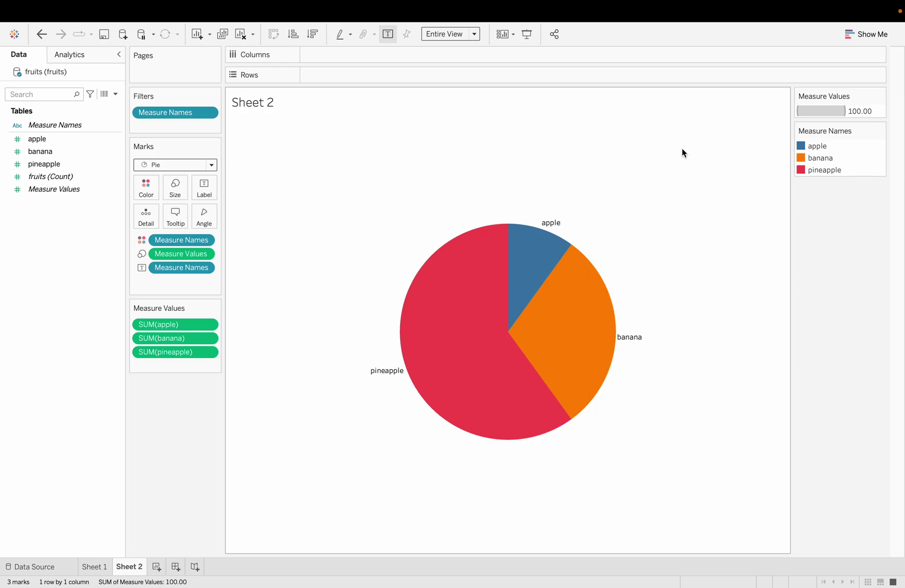
{"action": "mouse_move", "coordinate": [759, 4]}
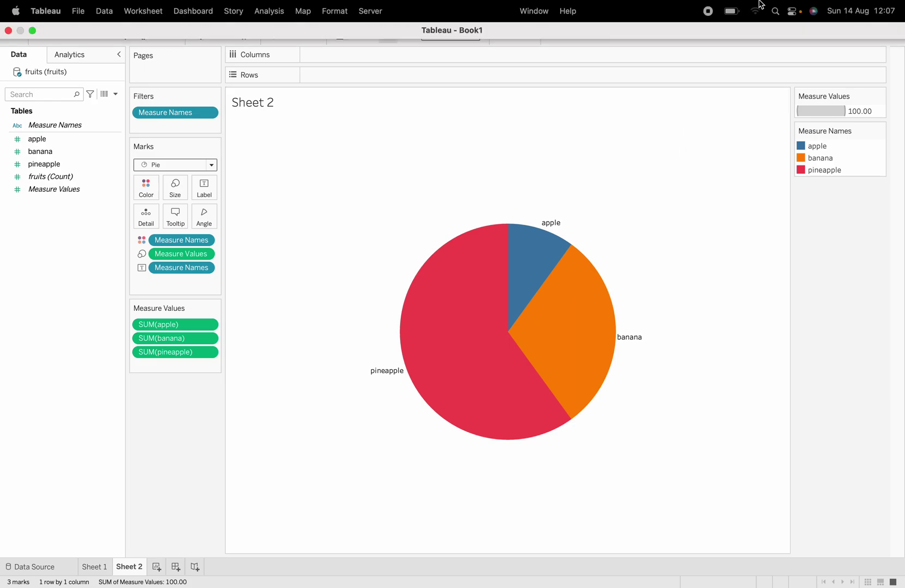